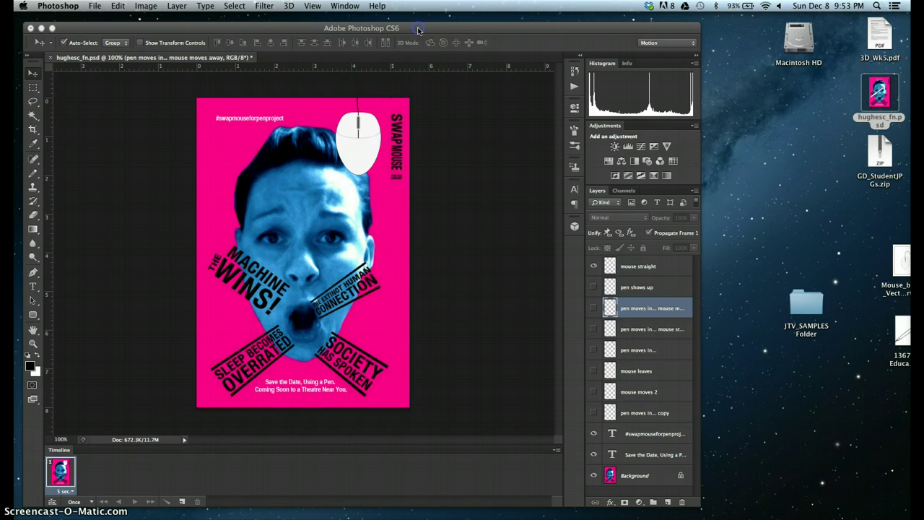
# - Keep the Motion workspace and leave the timeline in frame animation mode
pyautogui.click(335, 9)
pyautogui.moveTo(339, 33)
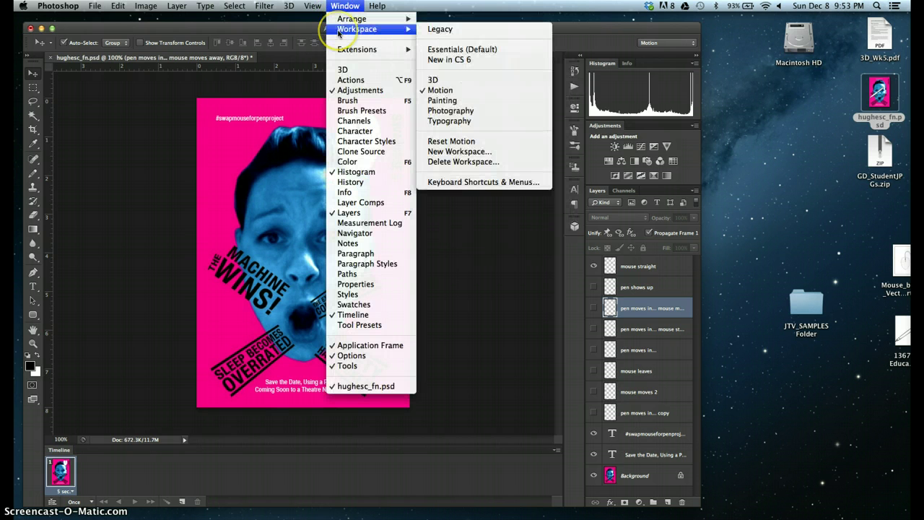
pyautogui.click(451, 90)
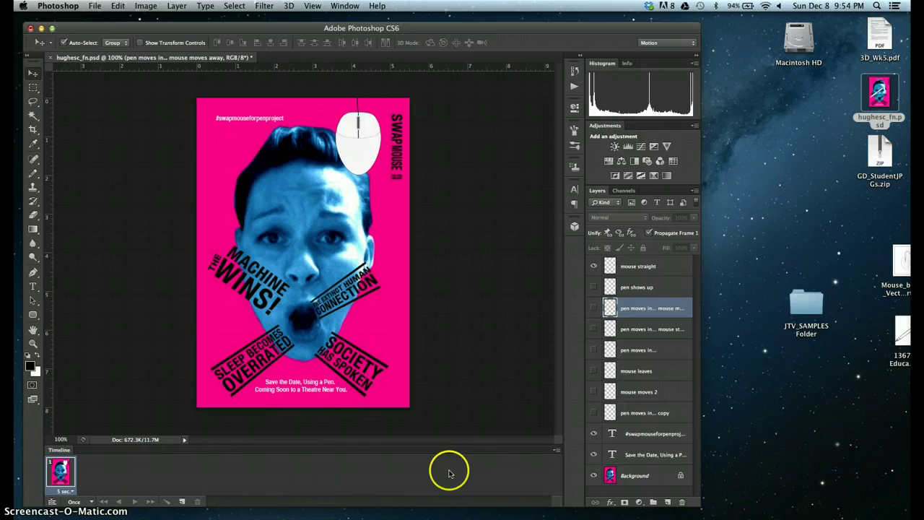
pyautogui.click(52, 501)
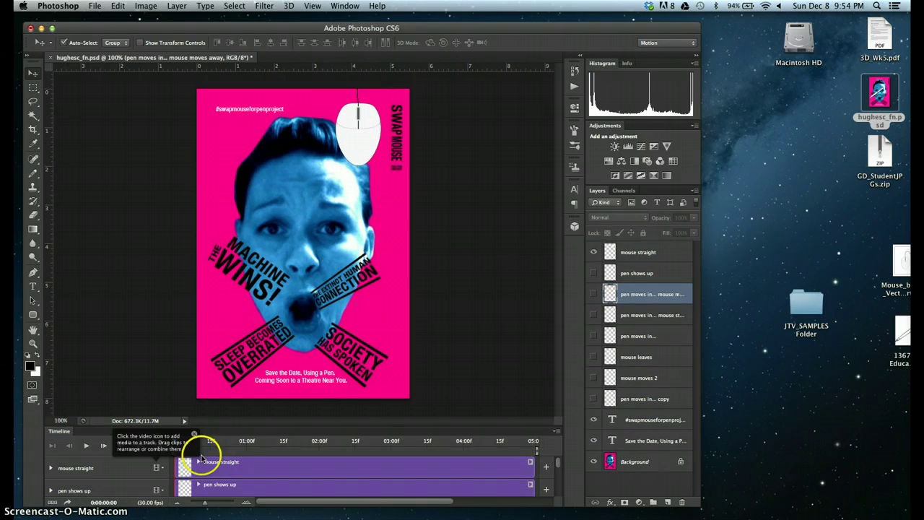
pyautogui.scroll(-4, 237, 463)
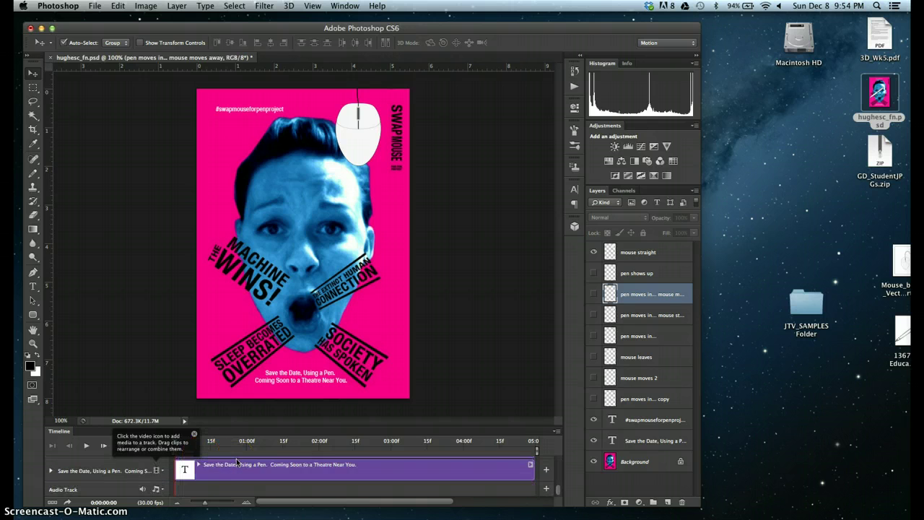
pyautogui.scroll(9, 237, 462)
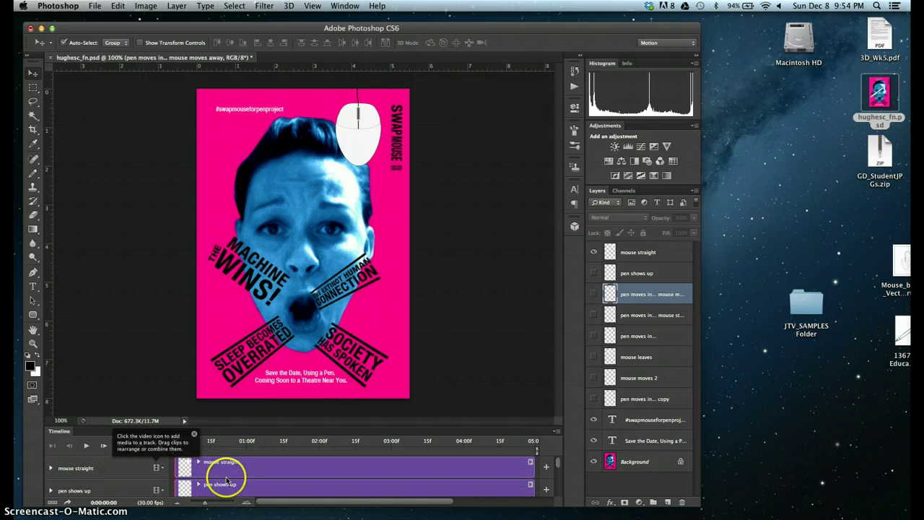
pyautogui.click(53, 501)
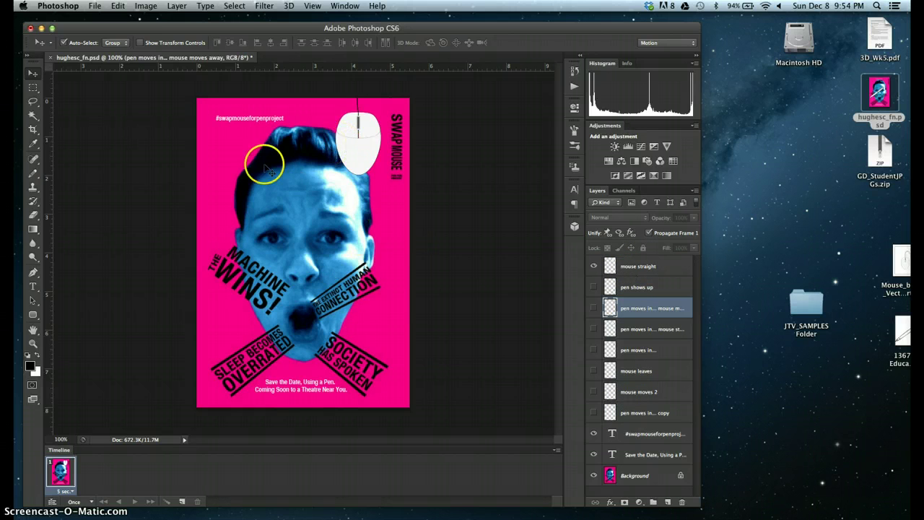
# - Show and select the mouse straight layer, keeping the animation looping set to Once
pyautogui.click(594, 269)
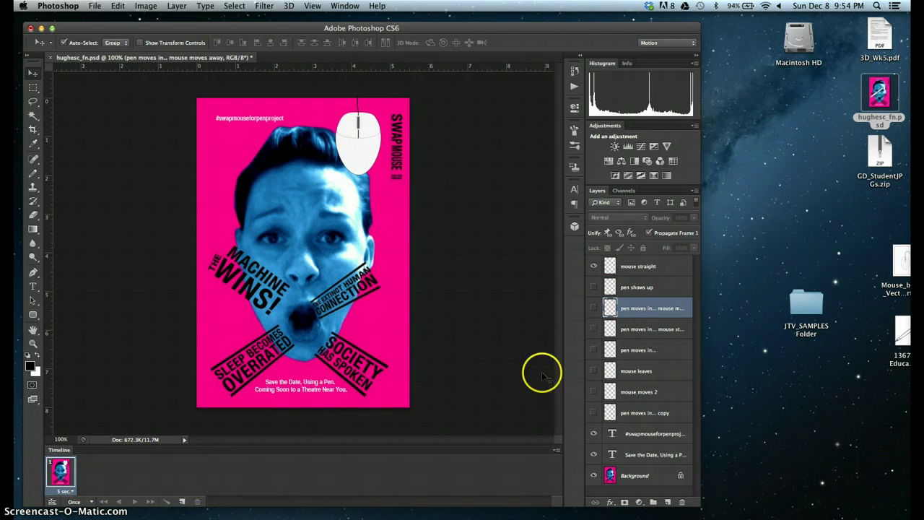
pyautogui.click(672, 268)
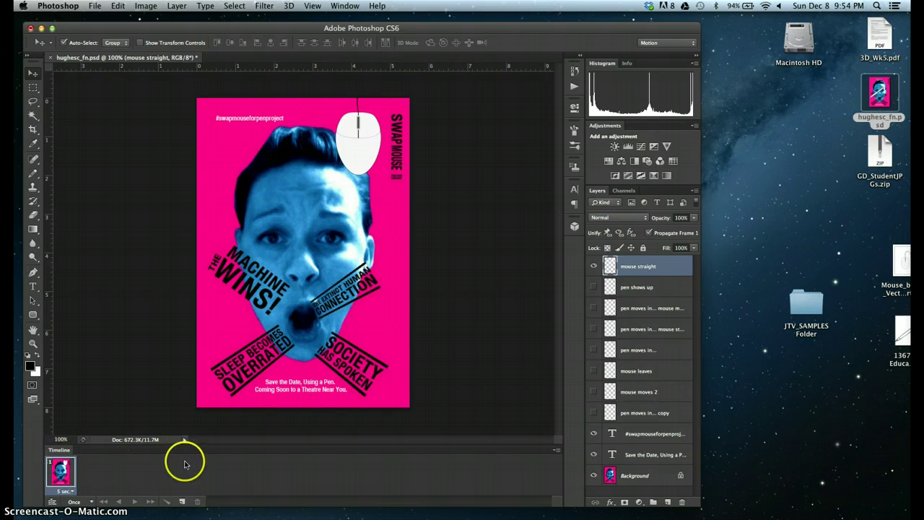
pyautogui.click(86, 502)
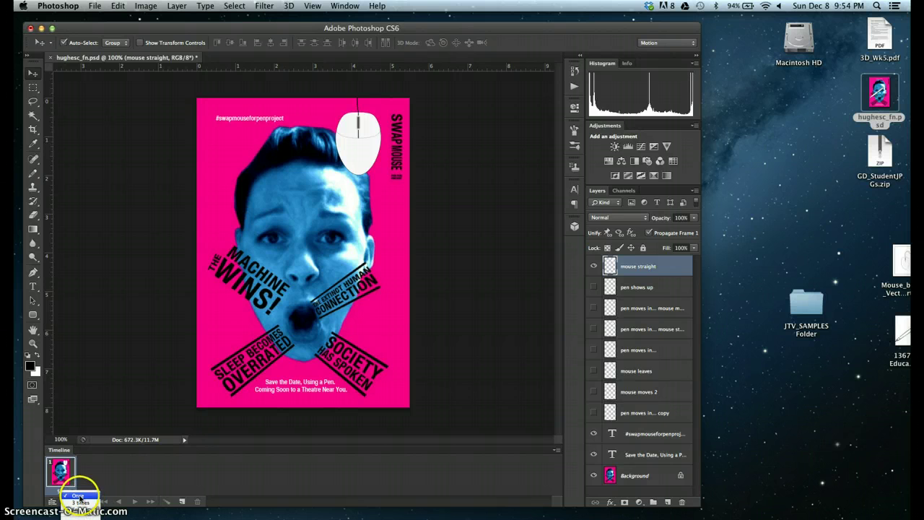
pyautogui.click(91, 476)
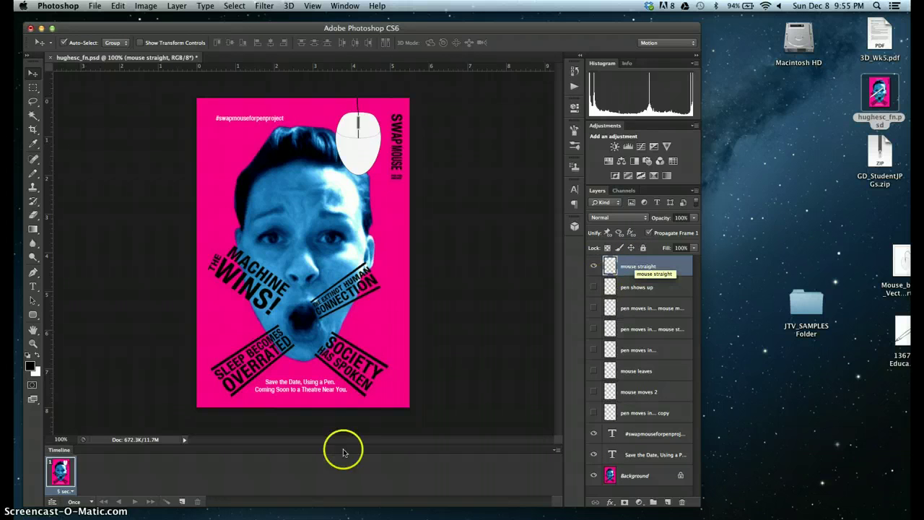
# - Duplicate the first frame and show the pen shows up layer in frame 2
pyautogui.click(183, 504)
pyautogui.click(88, 473)
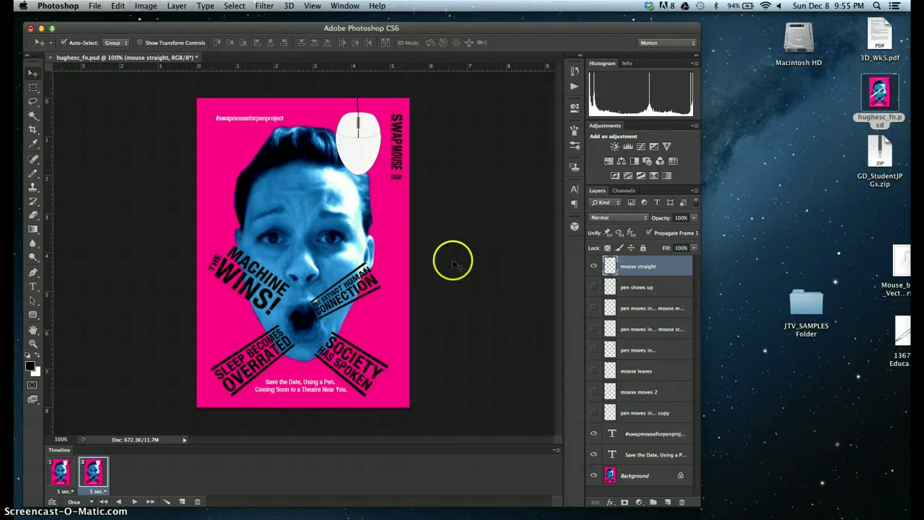
pyautogui.click(593, 287)
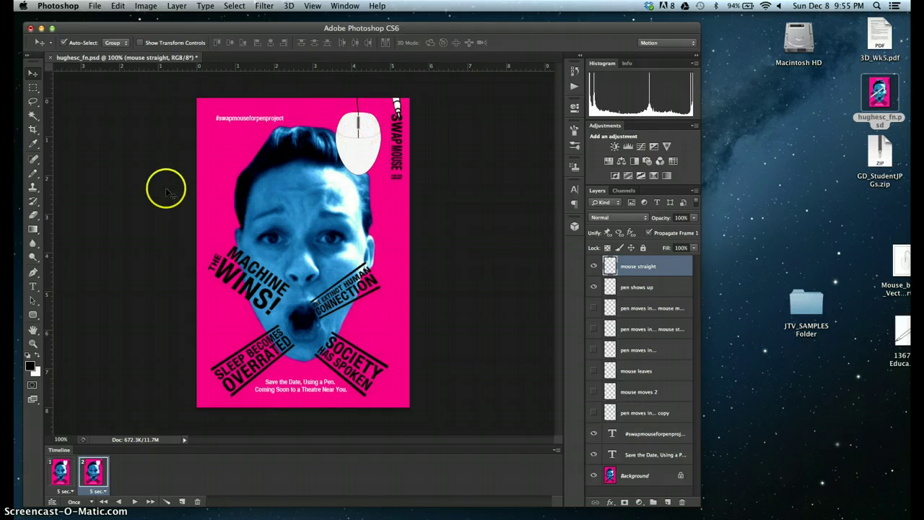
# - Give frame 2 a 0.5-second delay and duplicate it into a third frame
pyautogui.click(85, 501)
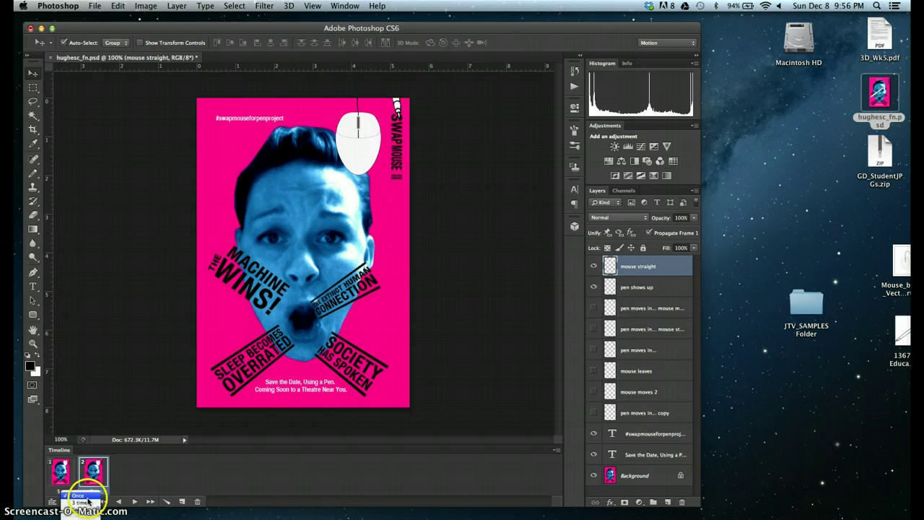
pyautogui.click(86, 498)
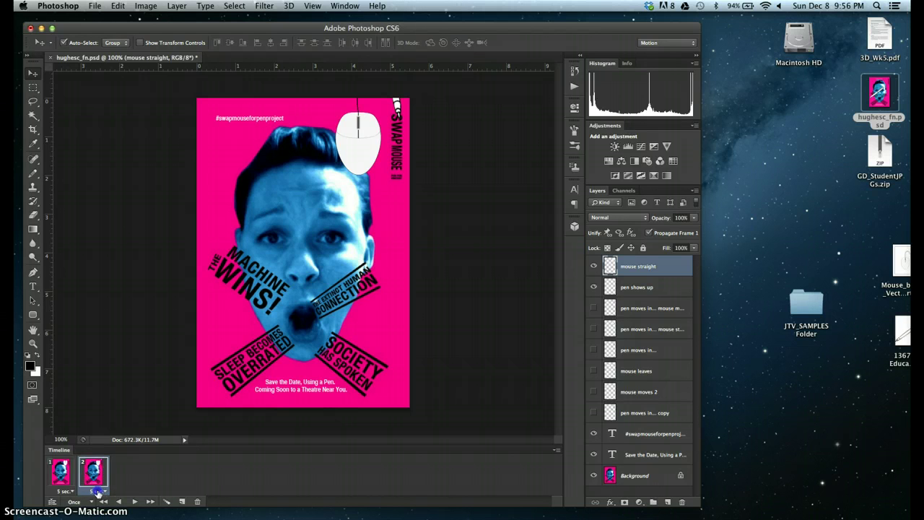
pyautogui.click(95, 491)
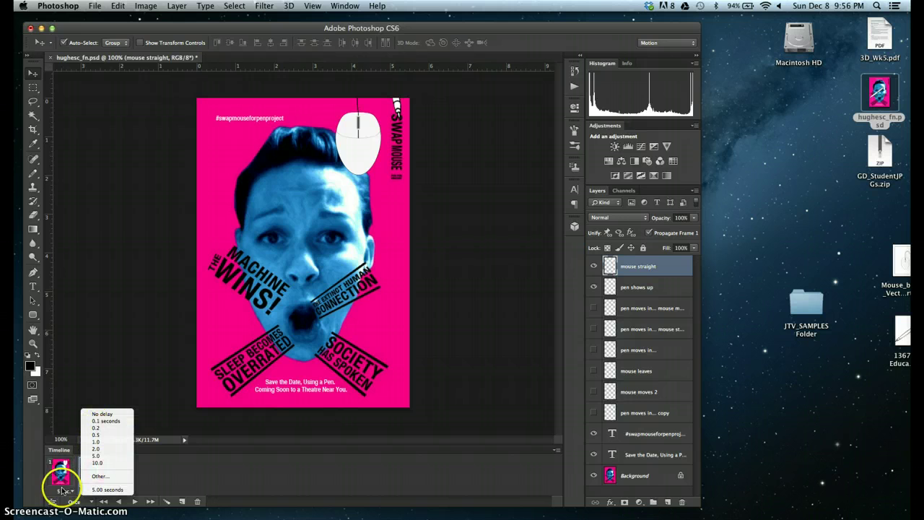
pyautogui.click(121, 478)
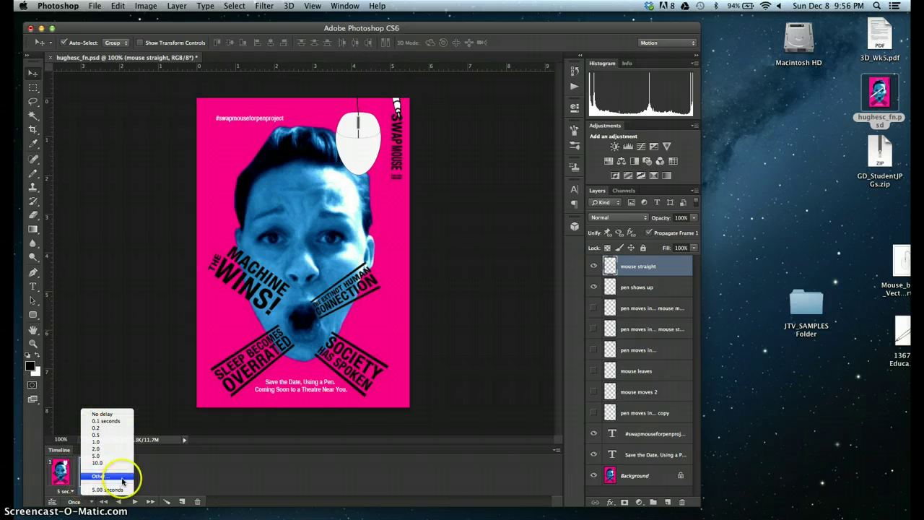
pyautogui.click(114, 436)
pyautogui.click(94, 473)
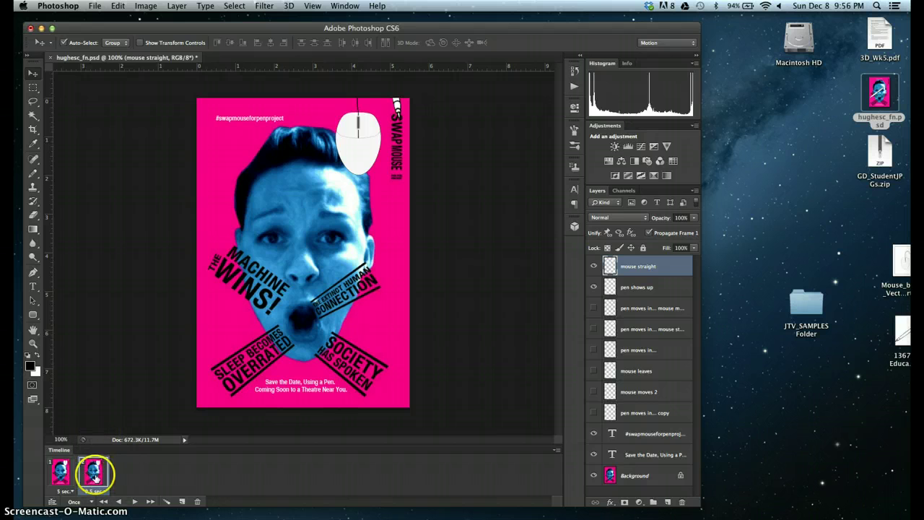
pyautogui.click(181, 502)
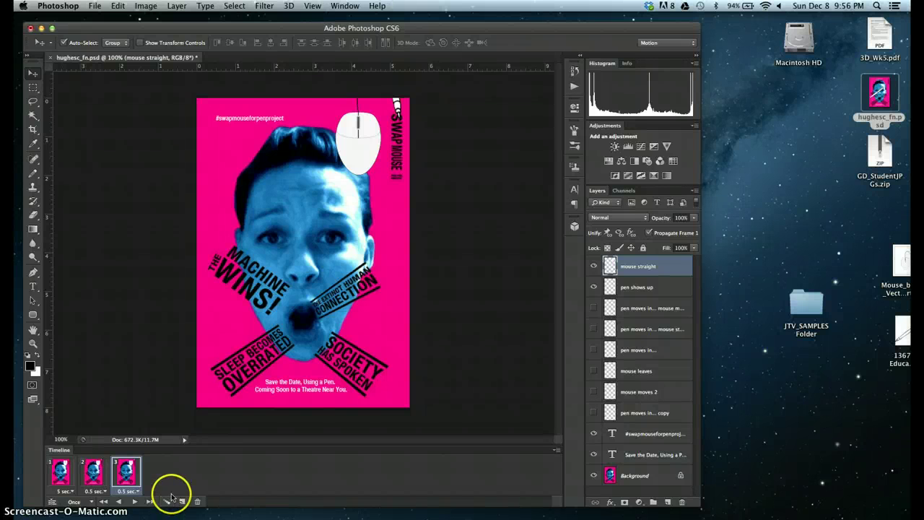
# - In frame 3, show the pen moves in and tilted mouse layers and hide mouse straight
pyautogui.click(183, 502)
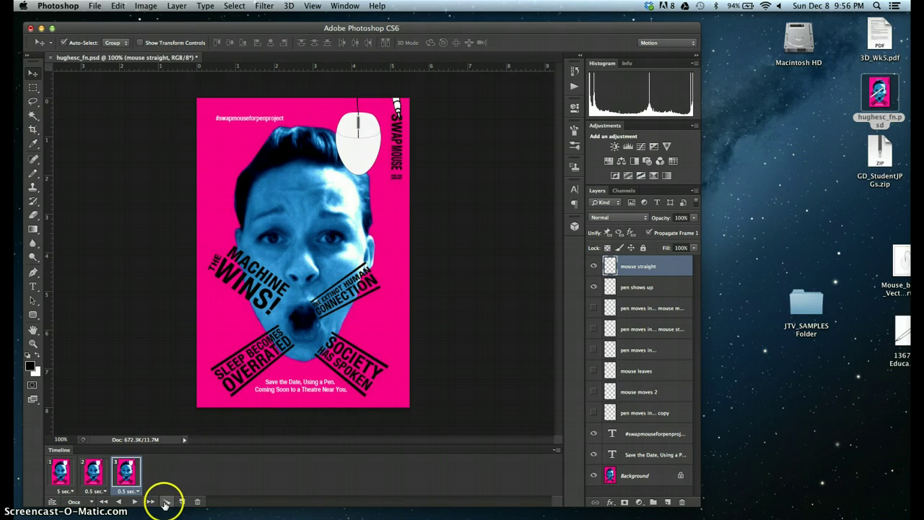
pyautogui.click(182, 502)
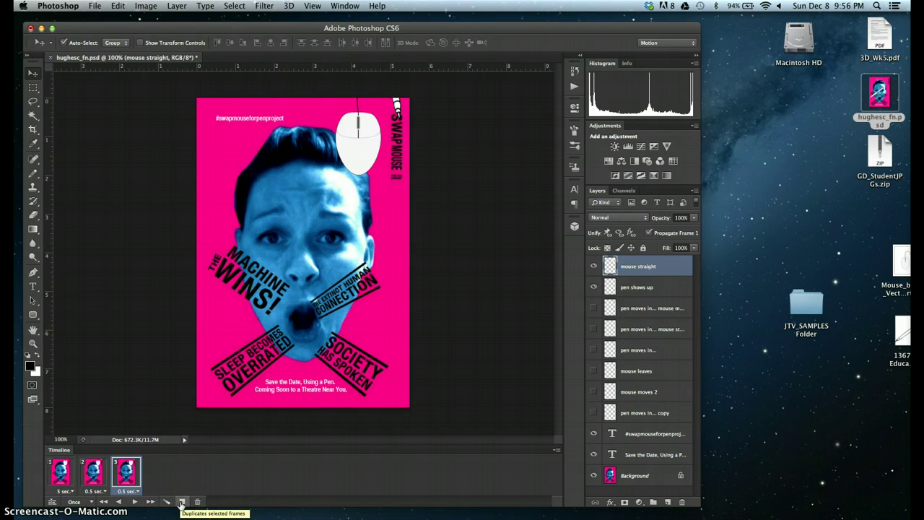
pyautogui.click(127, 470)
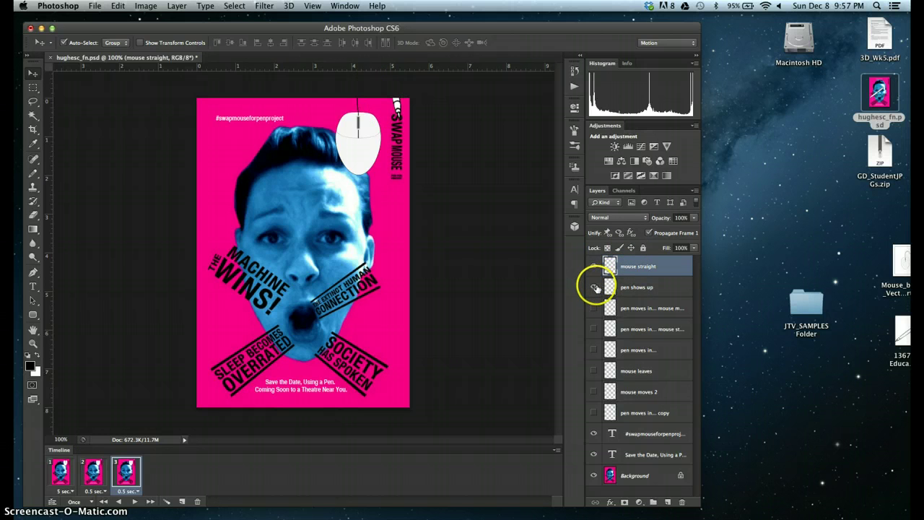
pyautogui.click(595, 308)
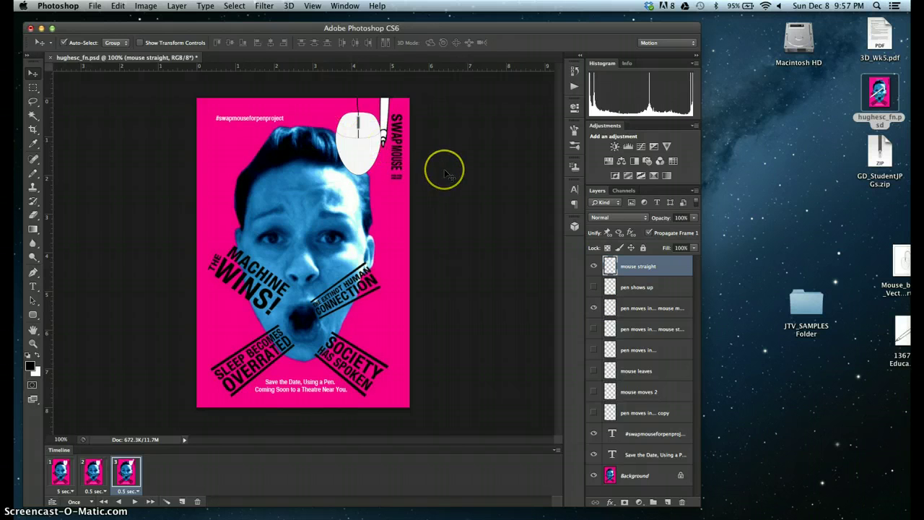
pyautogui.click(594, 329)
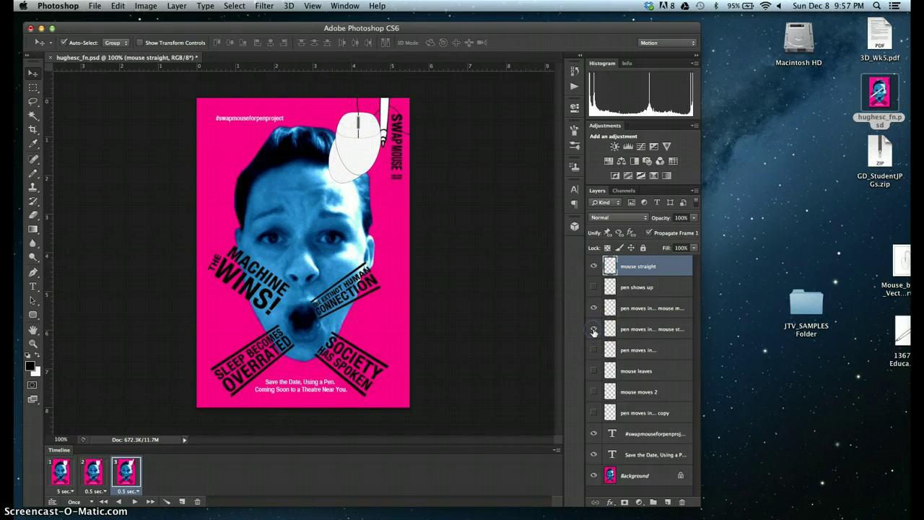
pyautogui.click(594, 266)
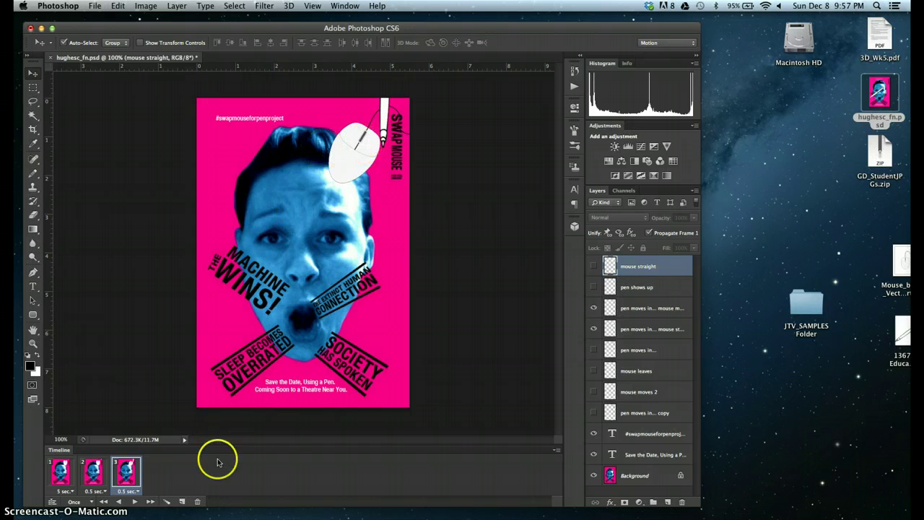
# - Give frame 3 a 1-second delay and duplicate it into a fourth frame
pyautogui.click(135, 493)
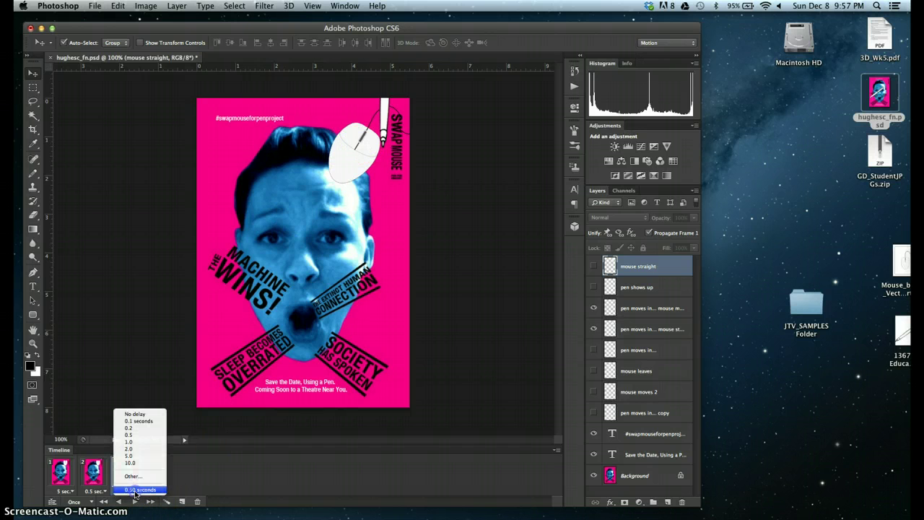
pyautogui.click(139, 442)
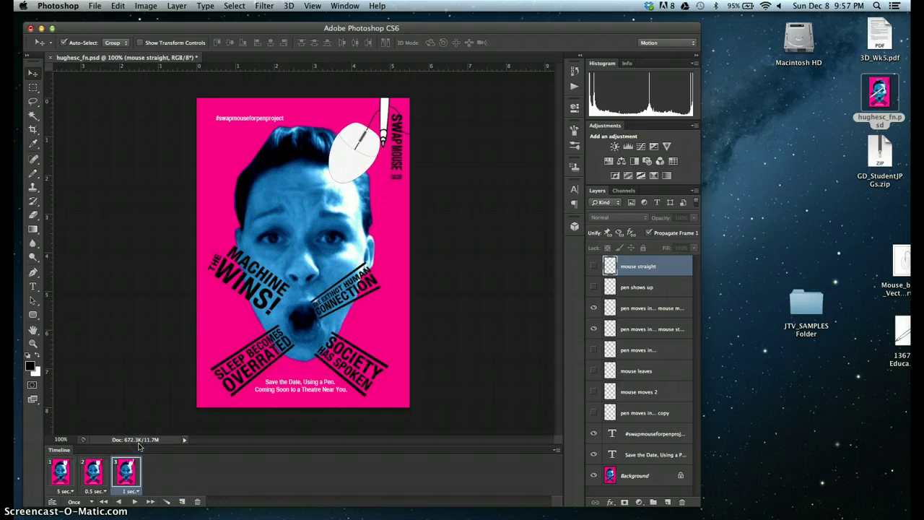
pyautogui.click(182, 502)
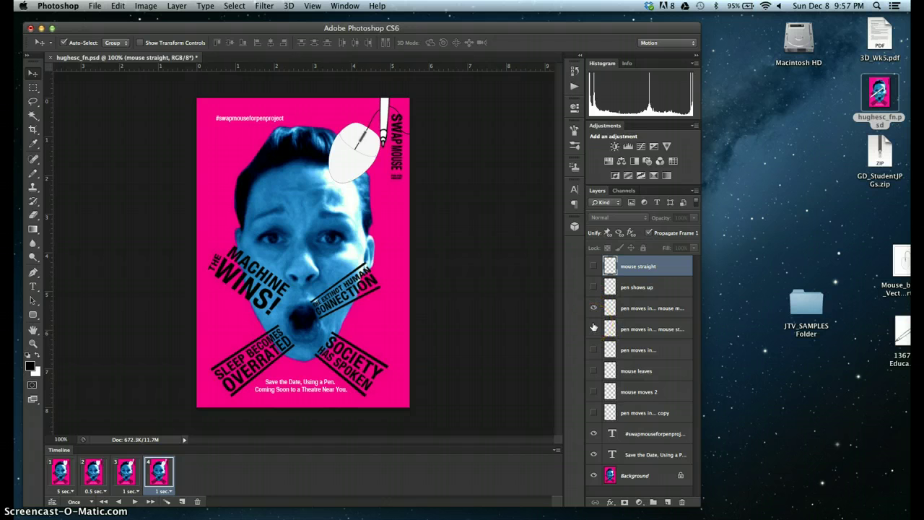
# - In frame 4, show the angled pen and 'mouse leaves' layers, hiding the pen-with-mouse layers
pyautogui.click(594, 349)
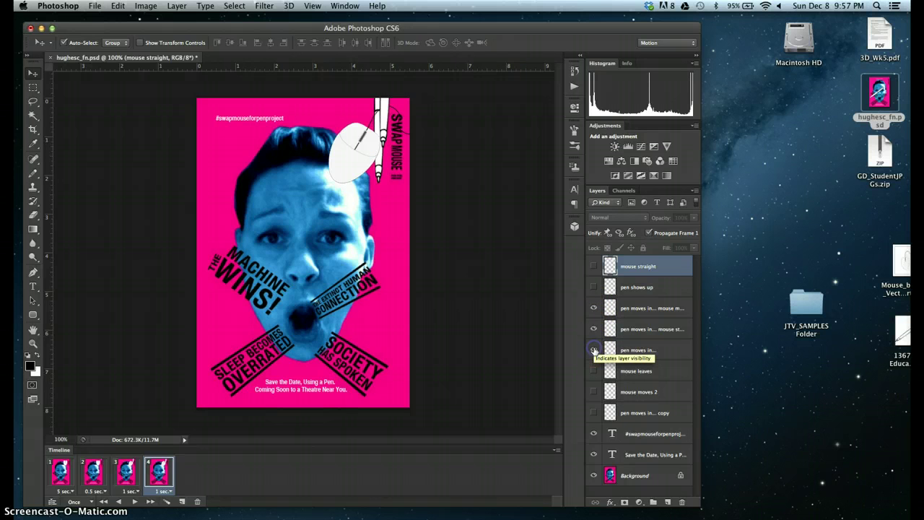
pyautogui.click(593, 308)
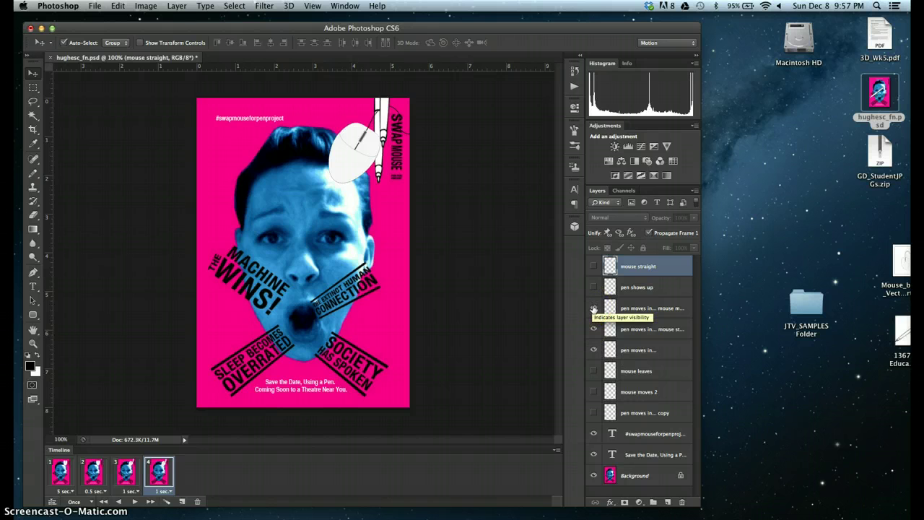
pyautogui.click(593, 308)
pyautogui.click(592, 329)
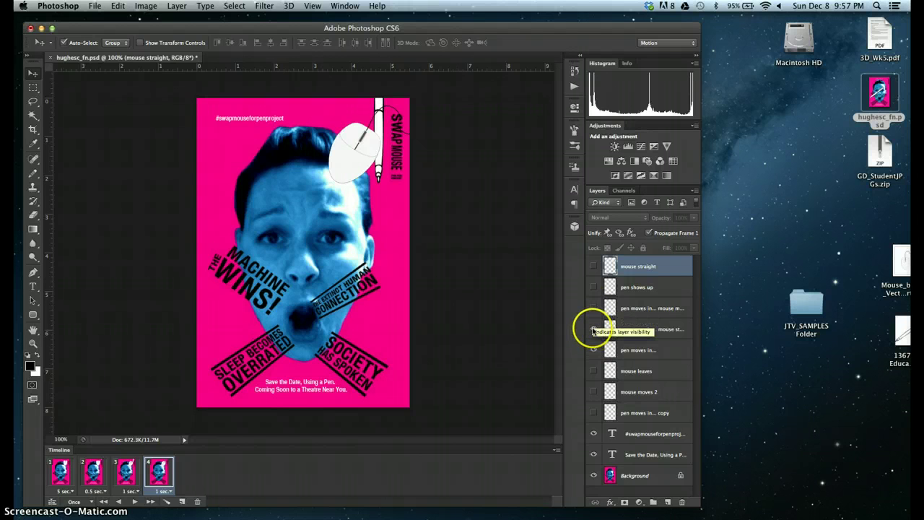
pyautogui.click(593, 329)
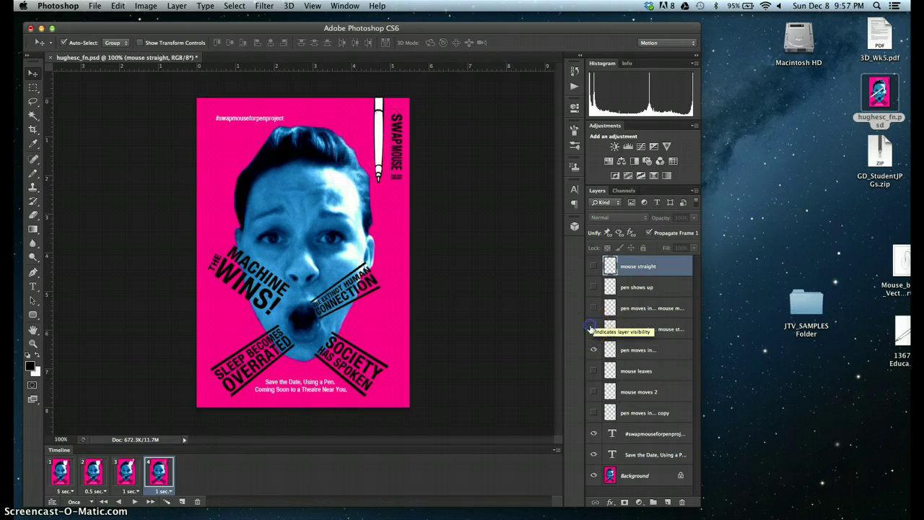
pyautogui.click(593, 330)
pyautogui.click(593, 371)
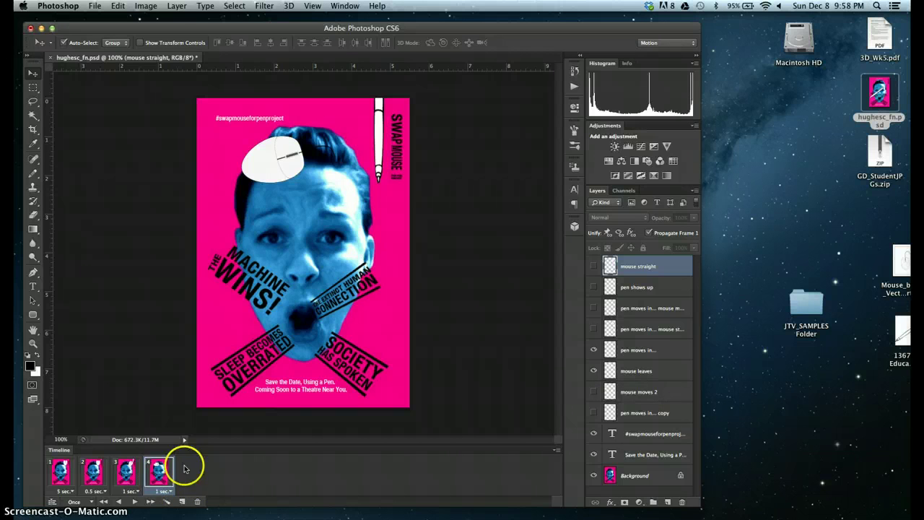
# - Duplicate frame 4 into frame 5, showing 'mouse moves 2' and hiding 'mouse leaves'
pyautogui.click(184, 502)
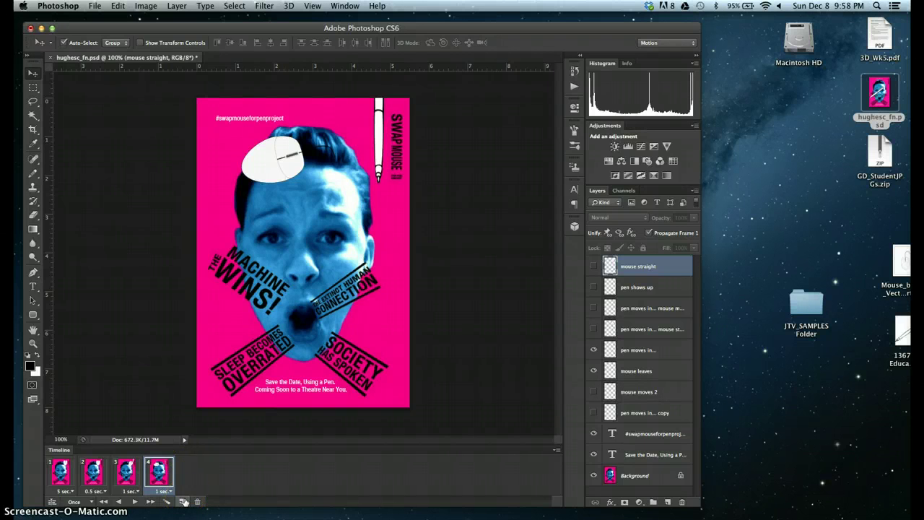
pyautogui.click(183, 502)
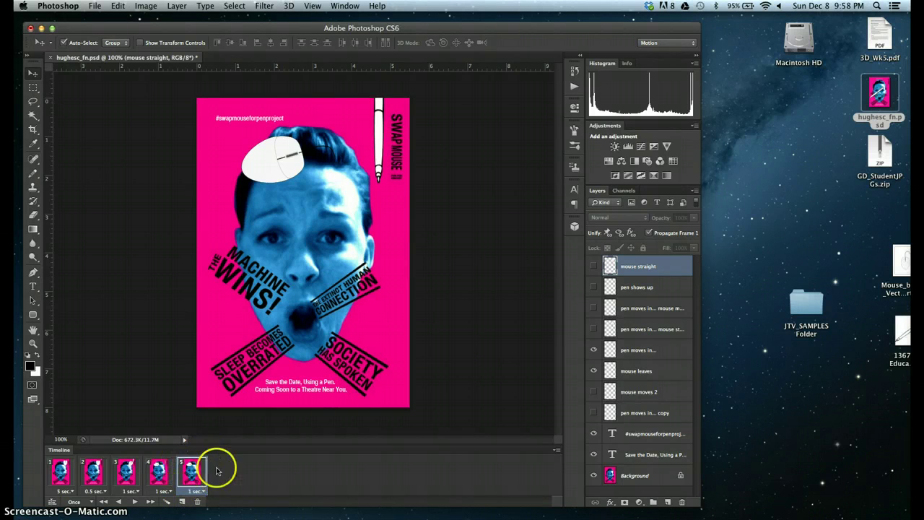
pyautogui.click(184, 478)
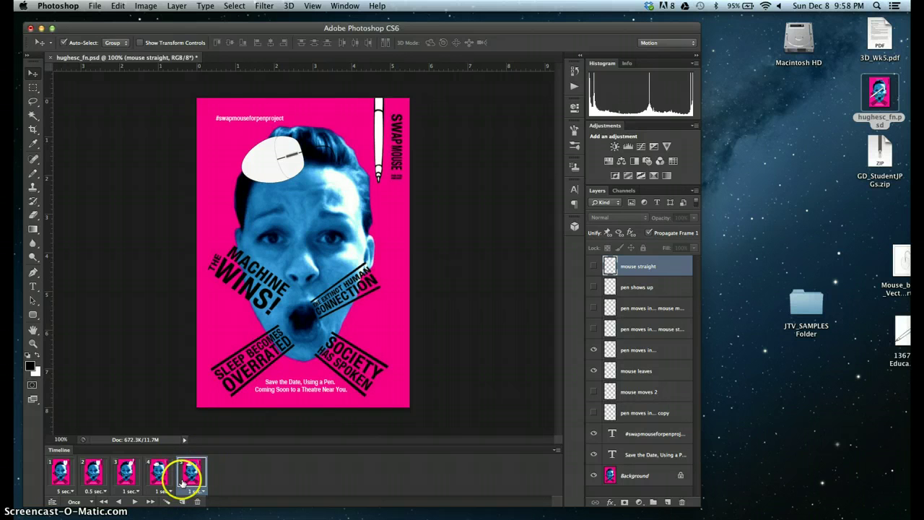
pyautogui.click(593, 391)
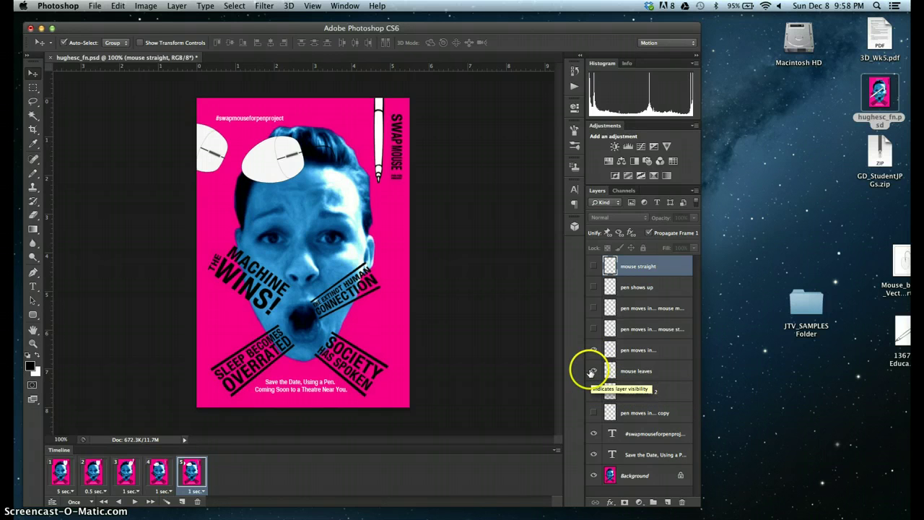
pyautogui.click(593, 371)
pyautogui.click(532, 487)
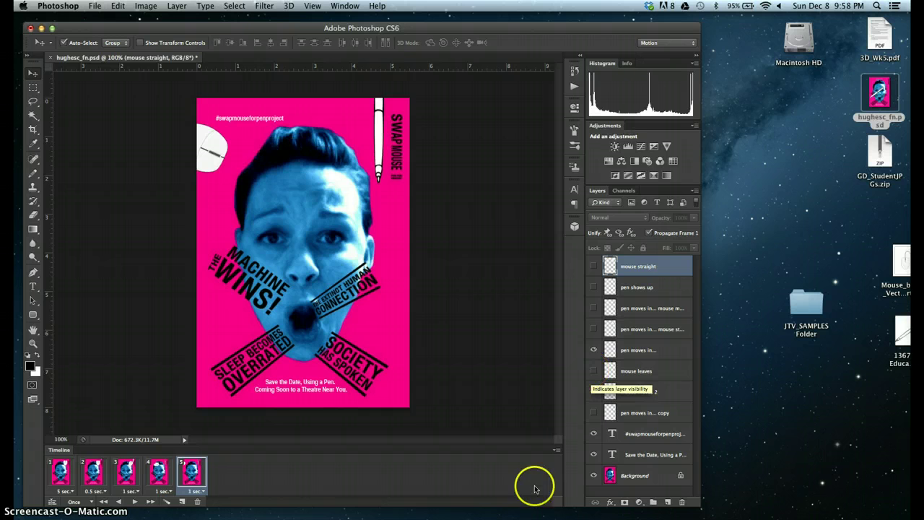
# - Duplicate frame 5 into frame 6, hide 'mouse moves 2' and swap in the copied pen layer
pyautogui.click(180, 502)
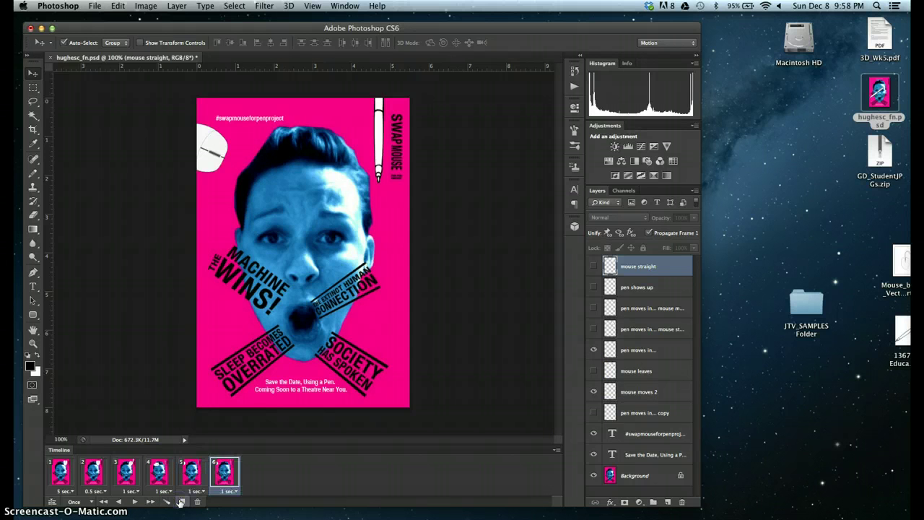
pyautogui.click(593, 392)
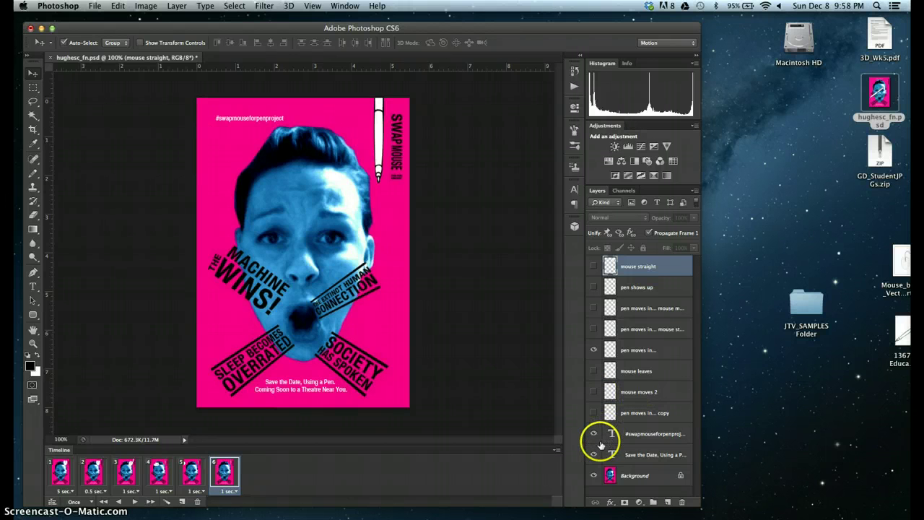
pyautogui.click(593, 350)
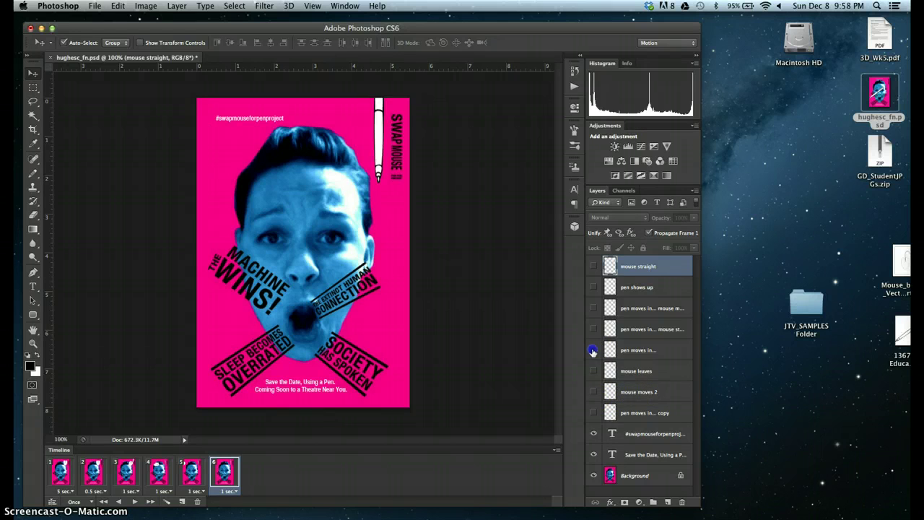
pyautogui.click(594, 413)
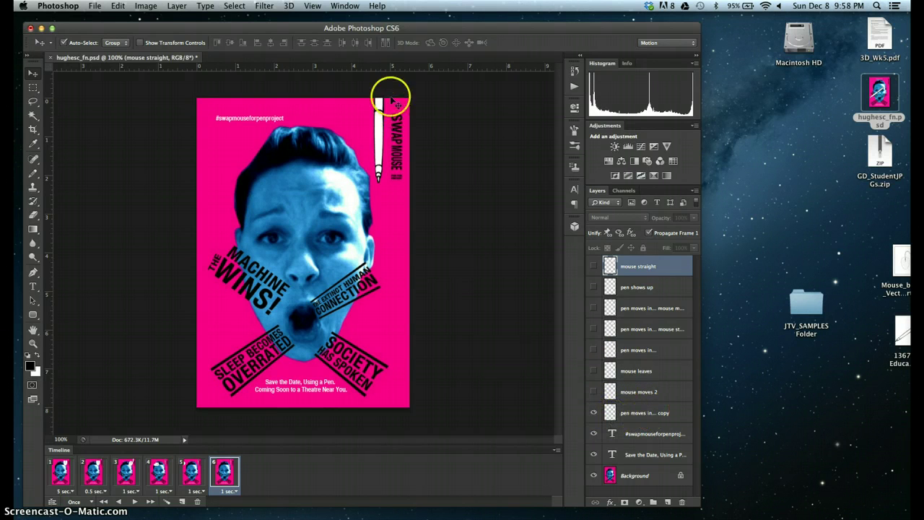
# - Check frame 6's delay menu, leaving the delay at 1 second
pyautogui.click(227, 491)
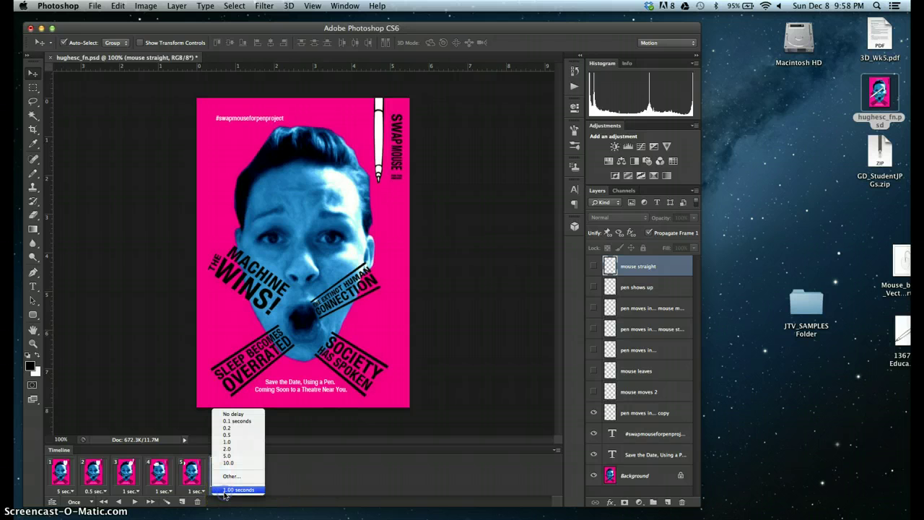
pyautogui.click(226, 414)
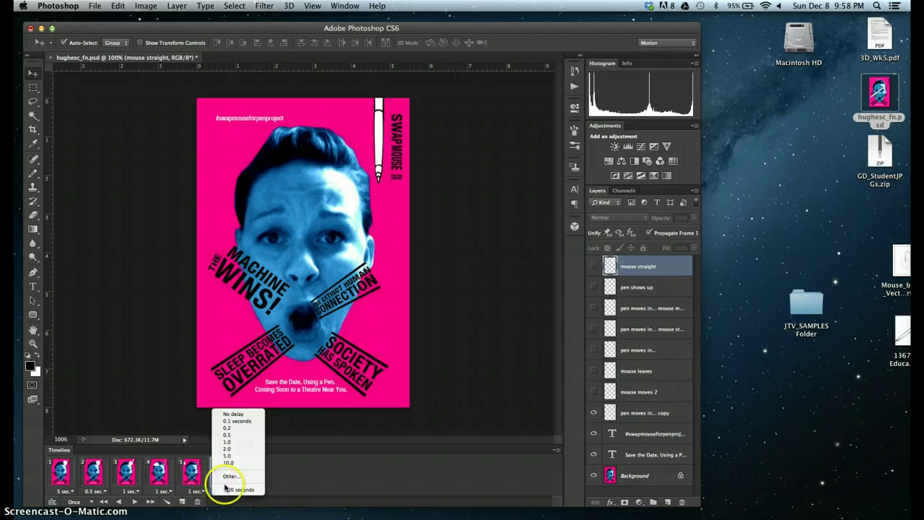
pyautogui.click(289, 487)
pyautogui.click(226, 490)
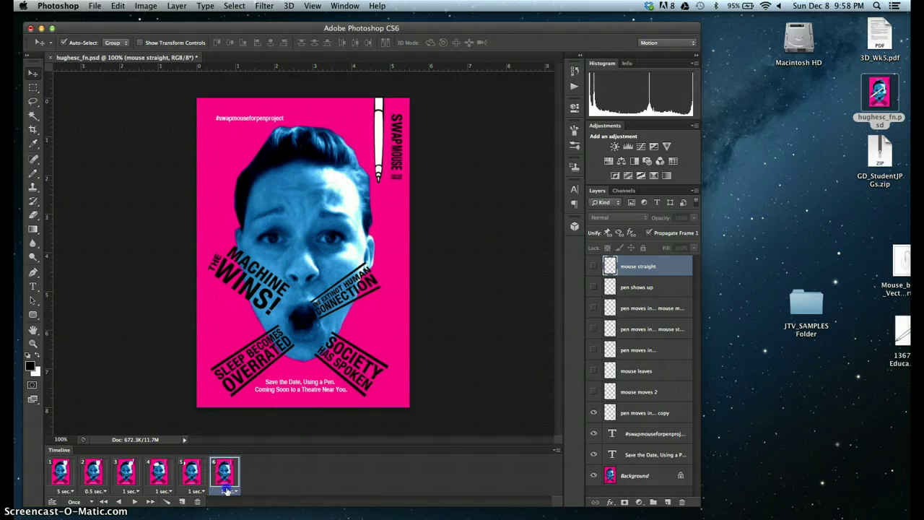
pyautogui.click(226, 490)
pyautogui.click(291, 477)
# - Preview the animation, change looping from Once to 3 times, and play it again
pyautogui.click(134, 502)
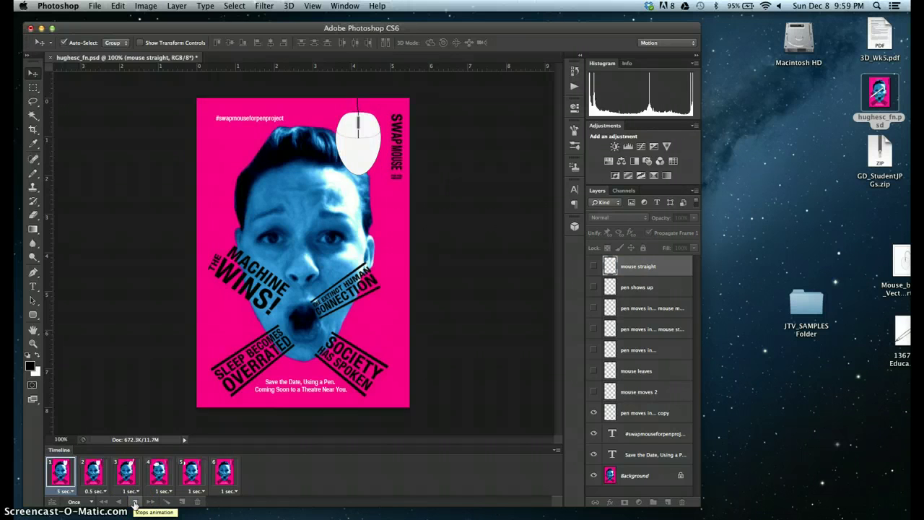
pyautogui.click(135, 502)
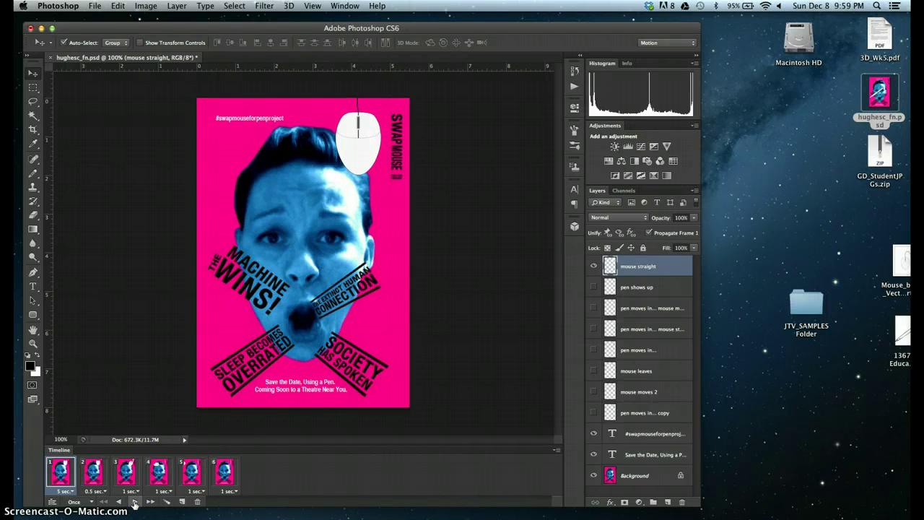
pyautogui.click(134, 502)
pyautogui.click(74, 501)
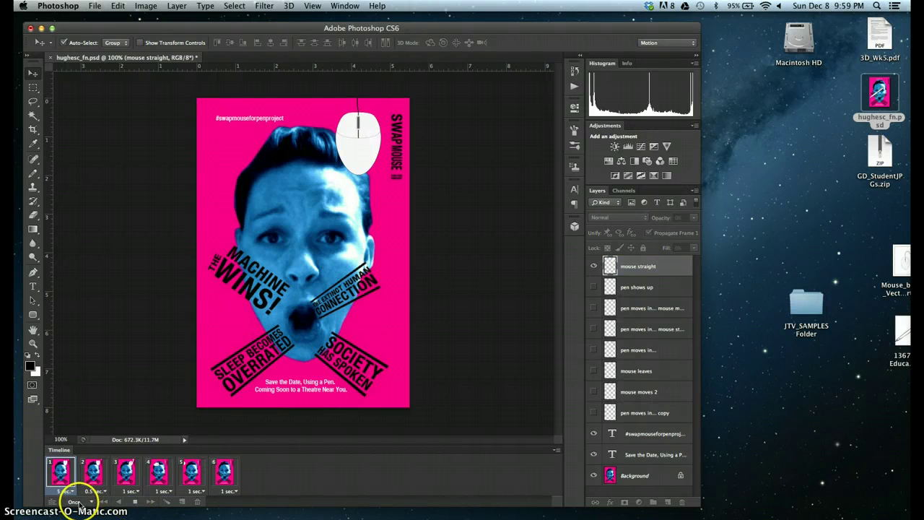
pyautogui.click(80, 504)
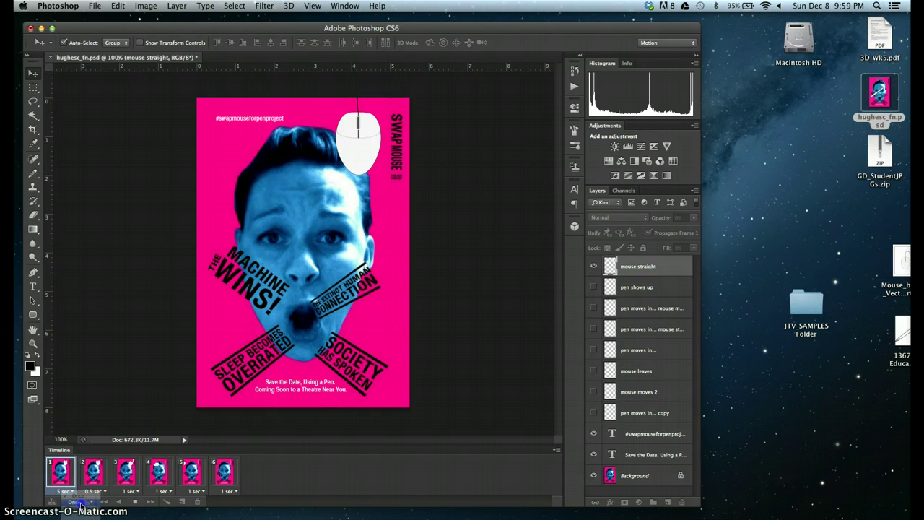
pyautogui.click(150, 502)
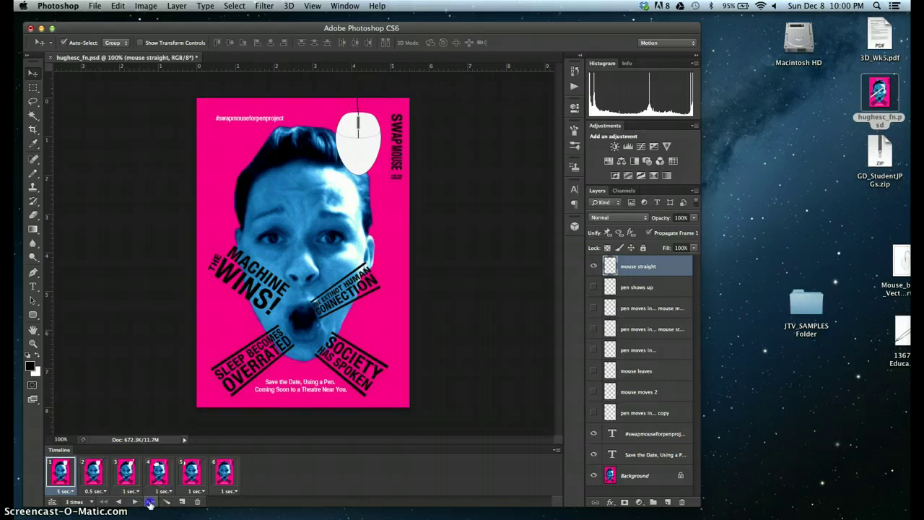
pyautogui.click(151, 502)
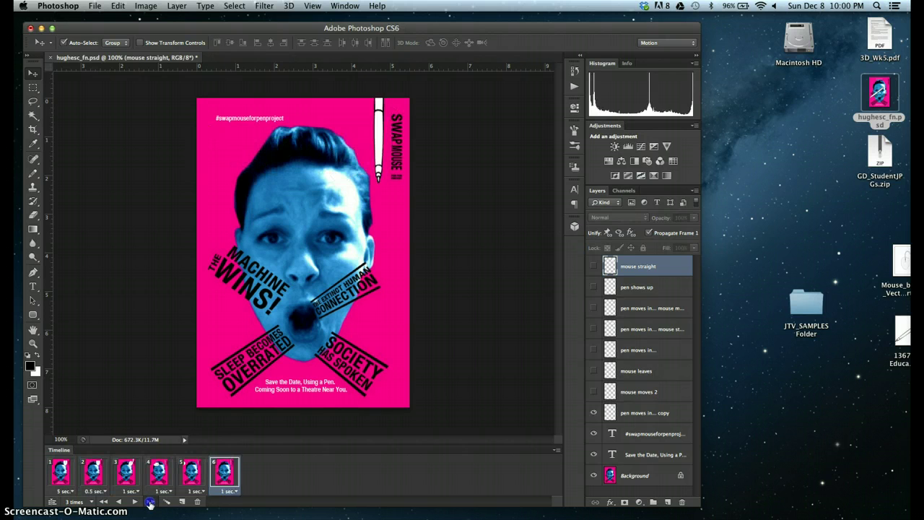
pyautogui.click(149, 502)
pyautogui.click(150, 502)
pyautogui.click(150, 502)
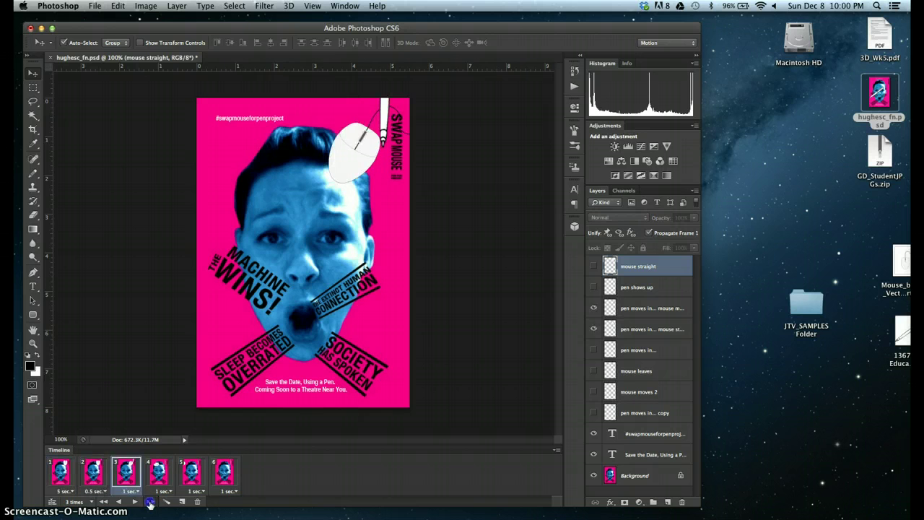
pyautogui.click(151, 502)
pyautogui.click(150, 502)
pyautogui.click(150, 502)
pyautogui.click(150, 502)
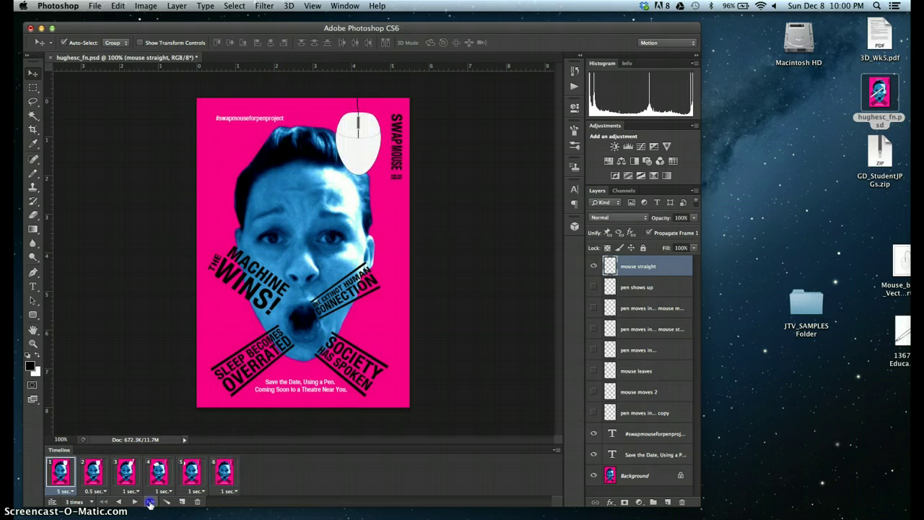
pyautogui.click(150, 502)
pyautogui.click(151, 502)
pyautogui.click(150, 502)
pyautogui.click(150, 502)
pyautogui.click(150, 502)
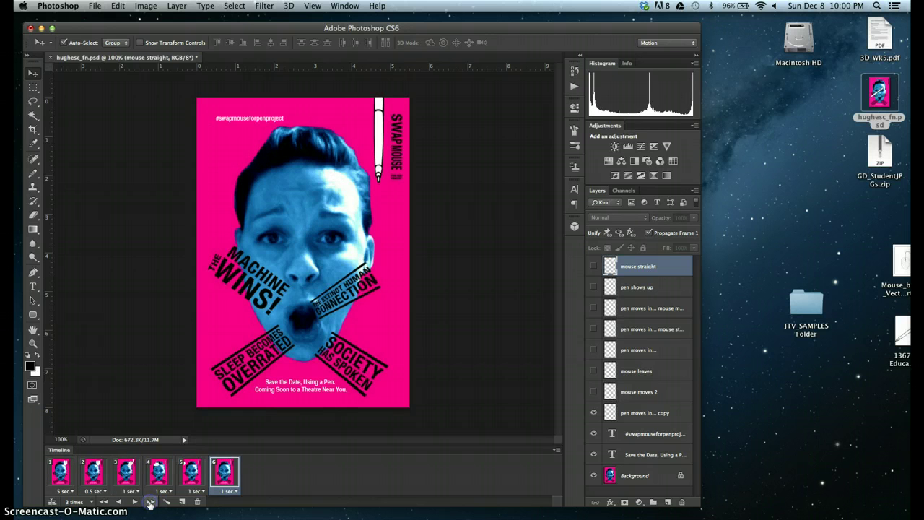
pyautogui.click(150, 502)
pyautogui.click(150, 502)
pyautogui.click(151, 502)
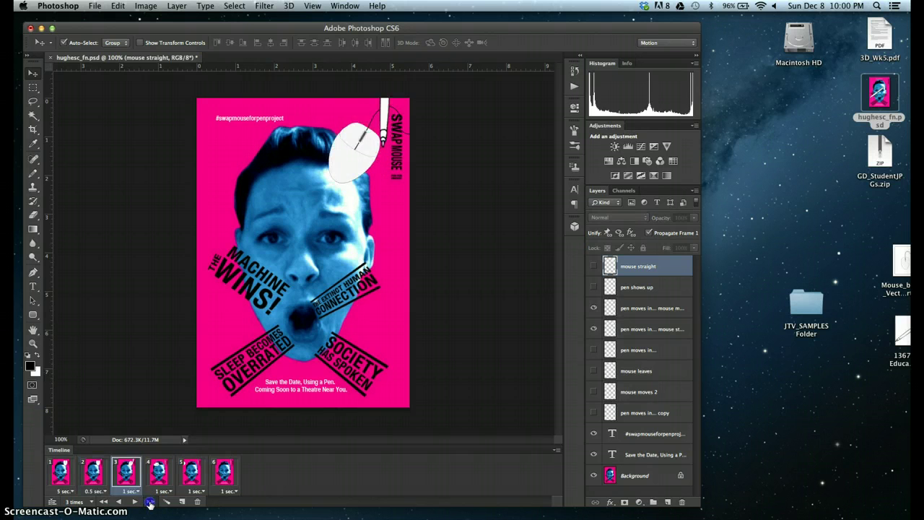
pyautogui.click(150, 502)
pyautogui.click(150, 502)
pyautogui.click(150, 502)
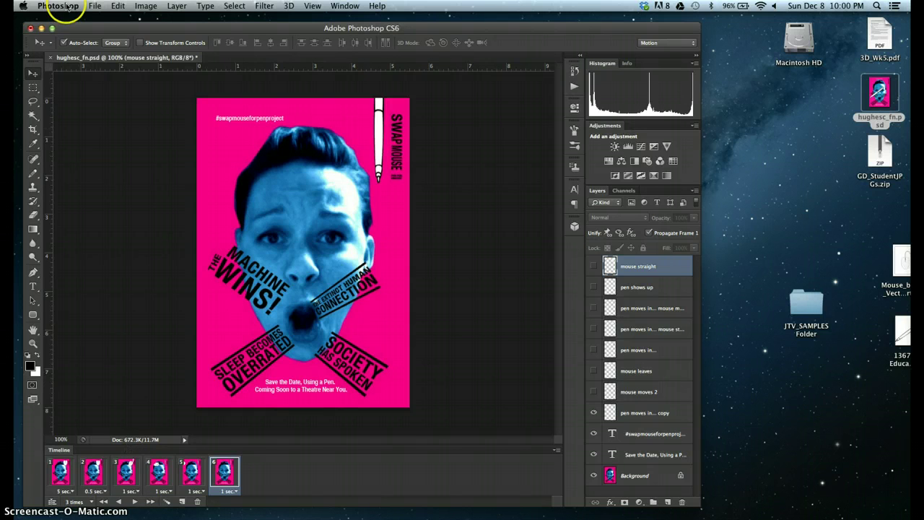
# - Open Save for Web from the File menu and keep GIF as the export format
pyautogui.click(95, 6)
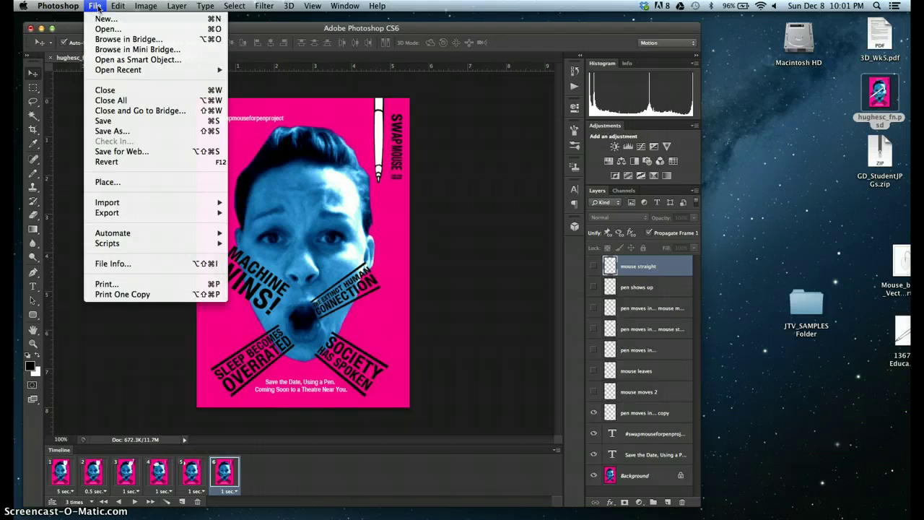
pyautogui.click(118, 153)
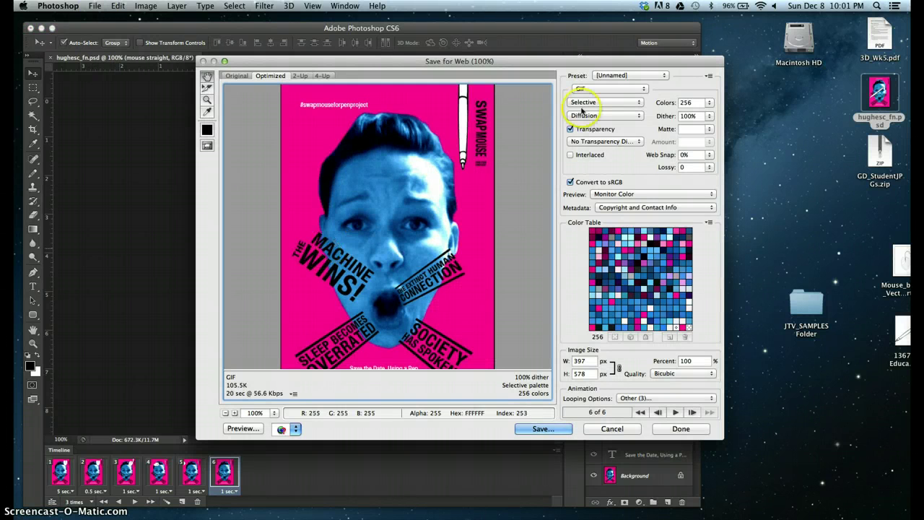
pyautogui.click(601, 88)
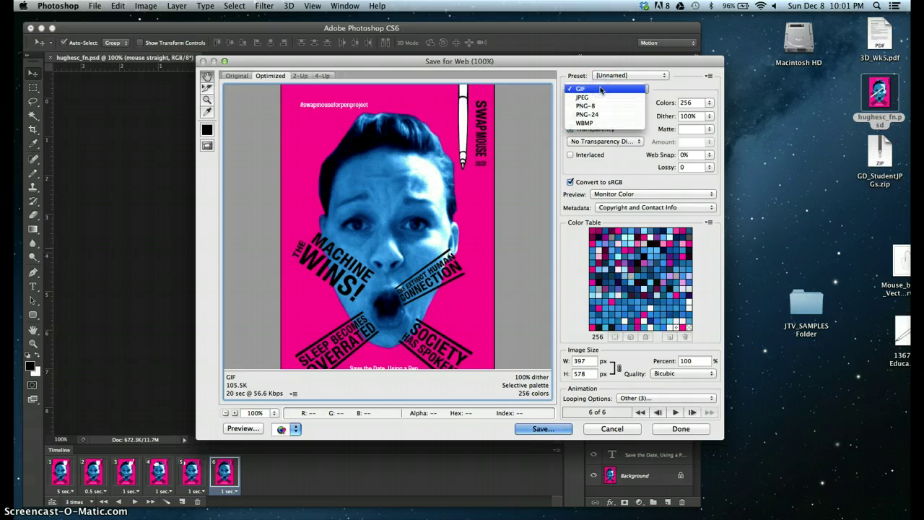
pyautogui.click(600, 89)
pyautogui.click(599, 91)
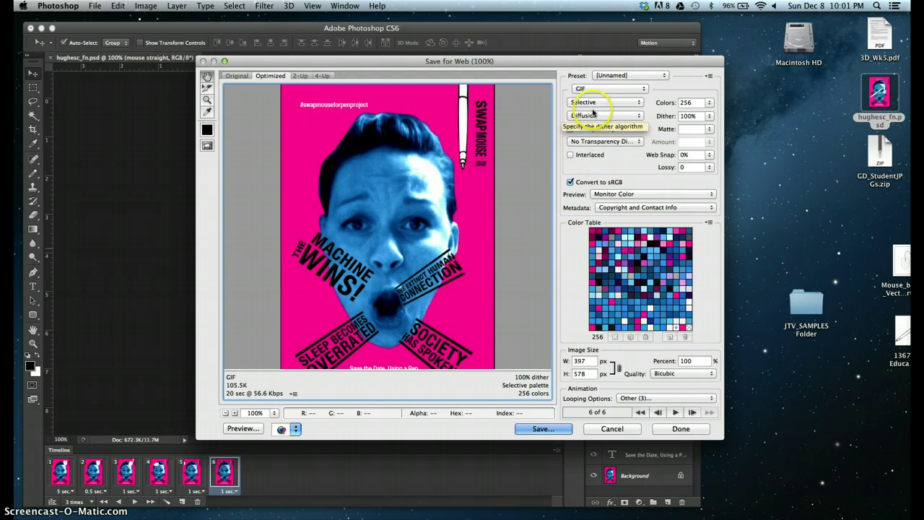
# - Keep Selective colour reduction and preview the animated GIF in Firefox
pyautogui.click(594, 102)
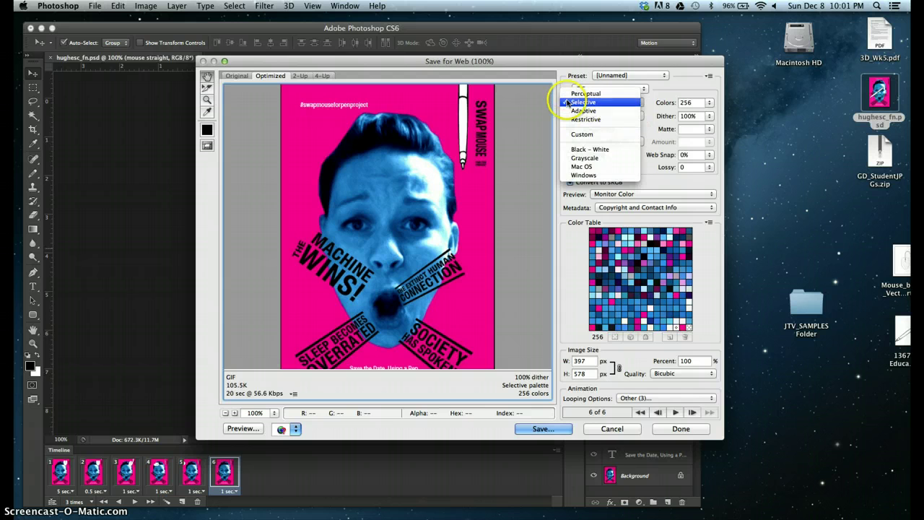
pyautogui.click(559, 75)
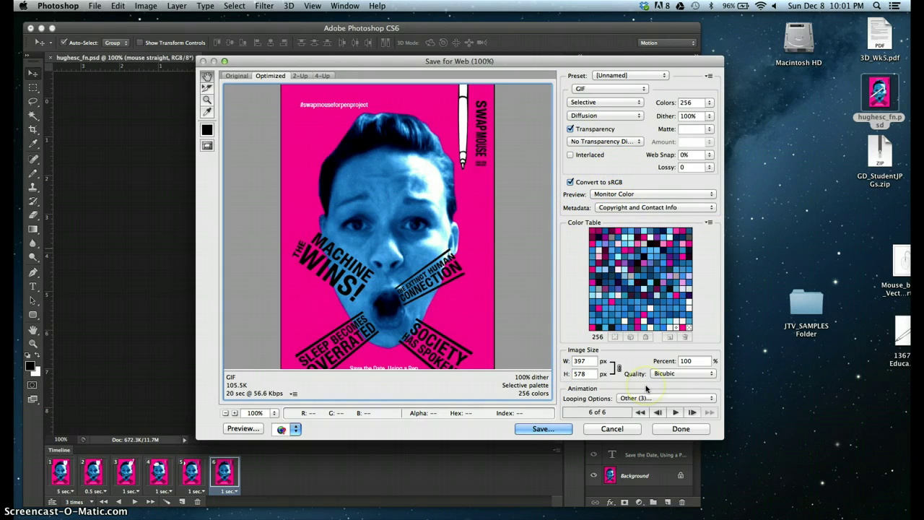
pyautogui.click(241, 429)
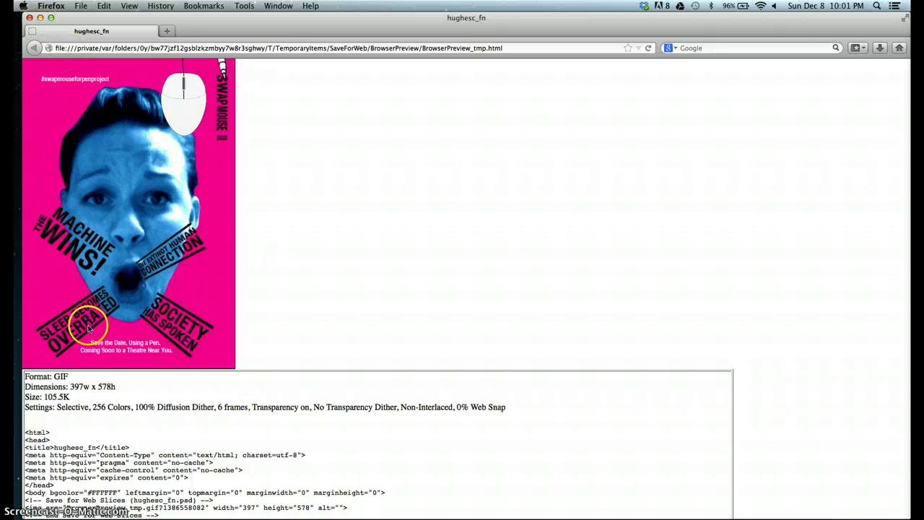
# - Scroll through the Firefox GIF preview page and close the browser window
pyautogui.scroll(-1, 91, 330)
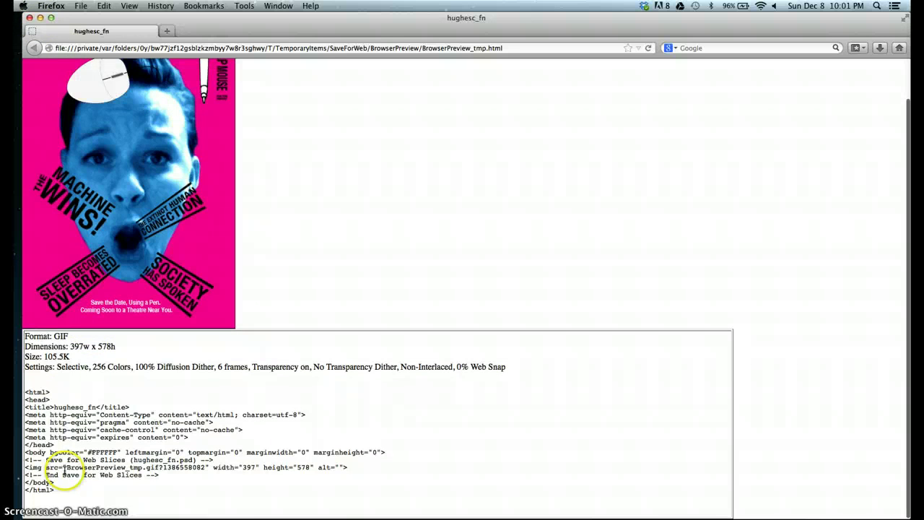
pyautogui.scroll(1, 92, 386)
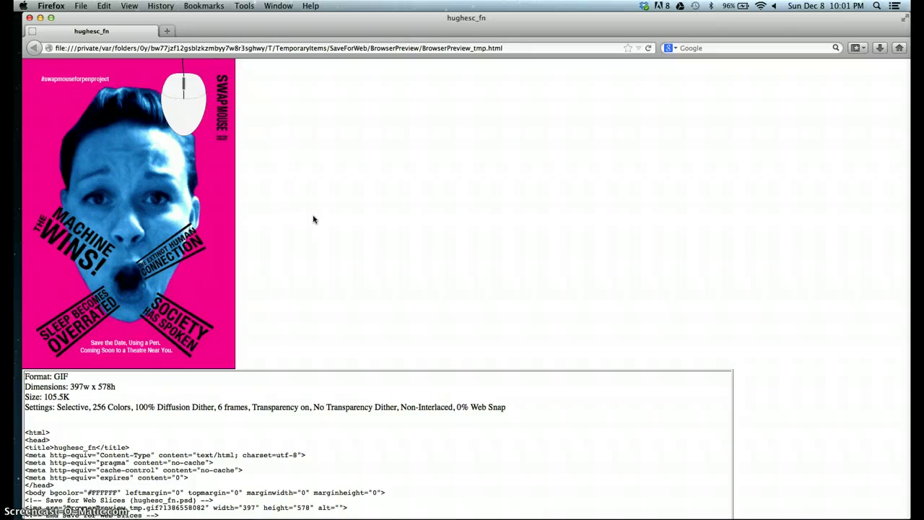
pyautogui.click(183, 187)
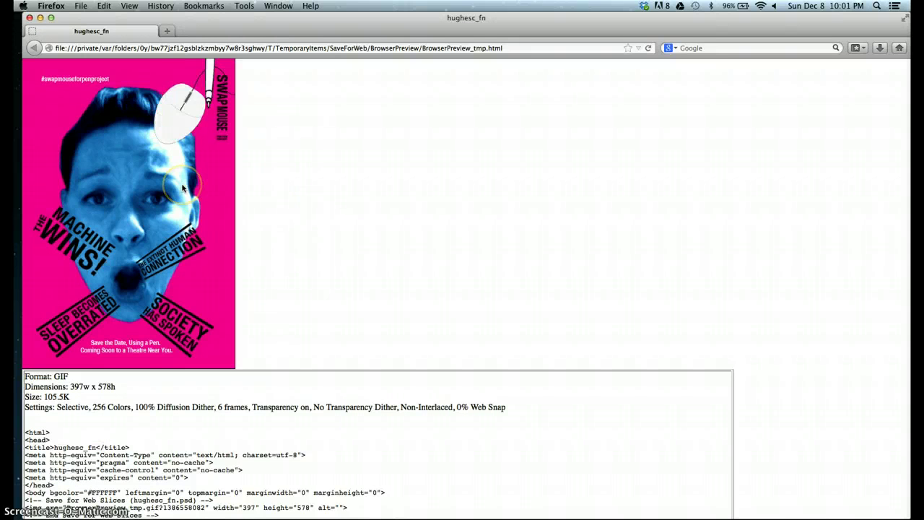
pyautogui.click(274, 142)
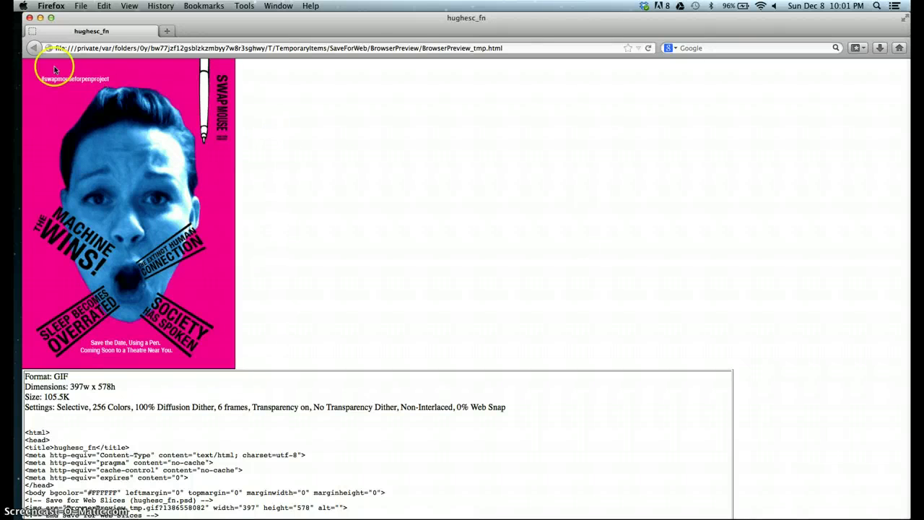
pyautogui.click(30, 20)
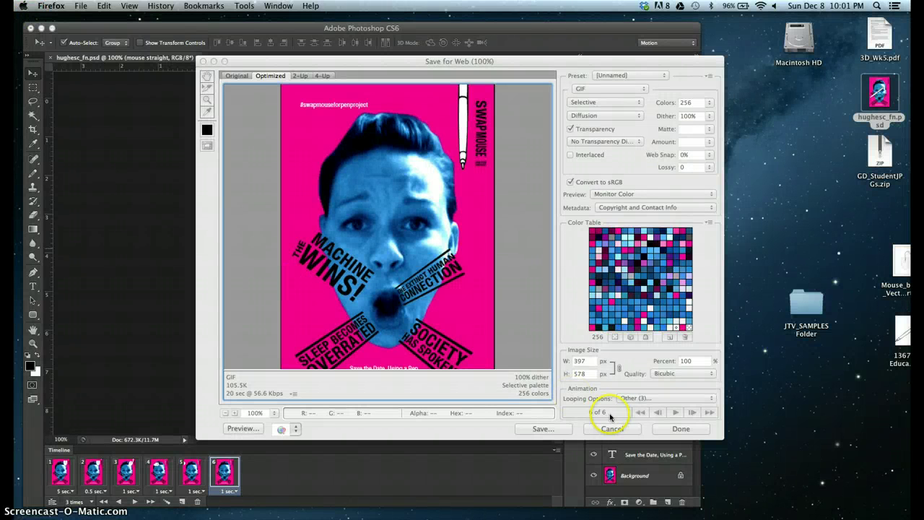
# - Dismiss the preview browser list and Edit List dialog without changes
pyautogui.click(575, 314)
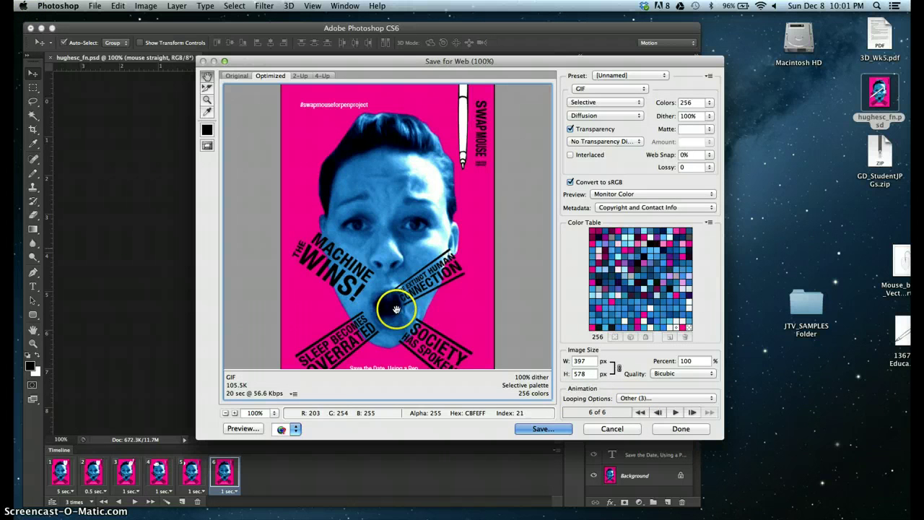
pyautogui.click(294, 431)
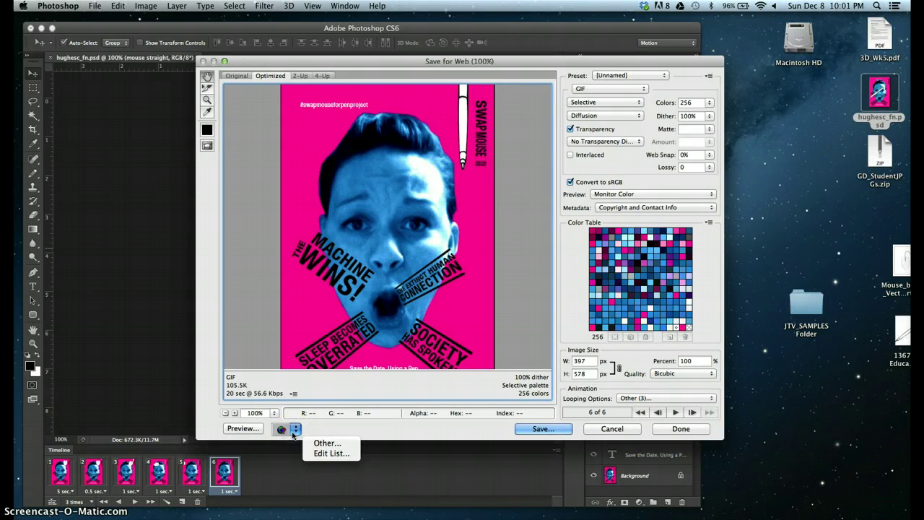
pyautogui.click(283, 430)
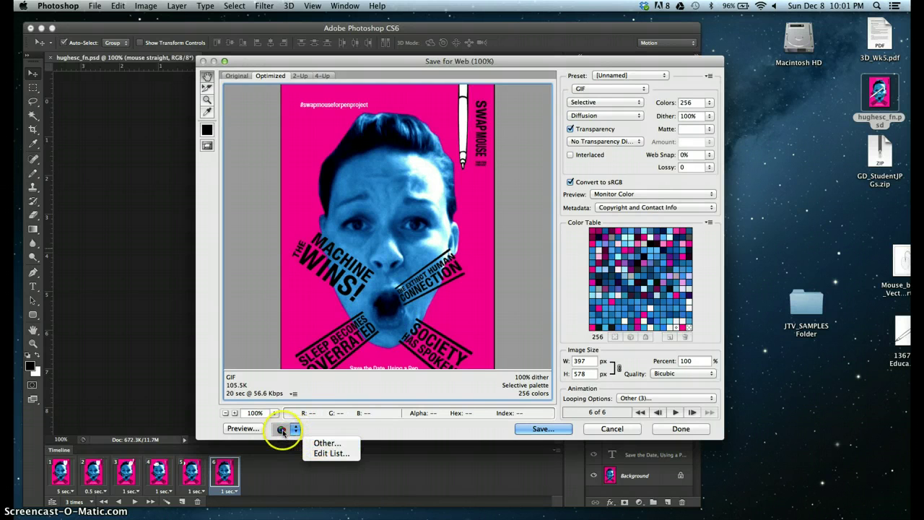
pyautogui.click(347, 429)
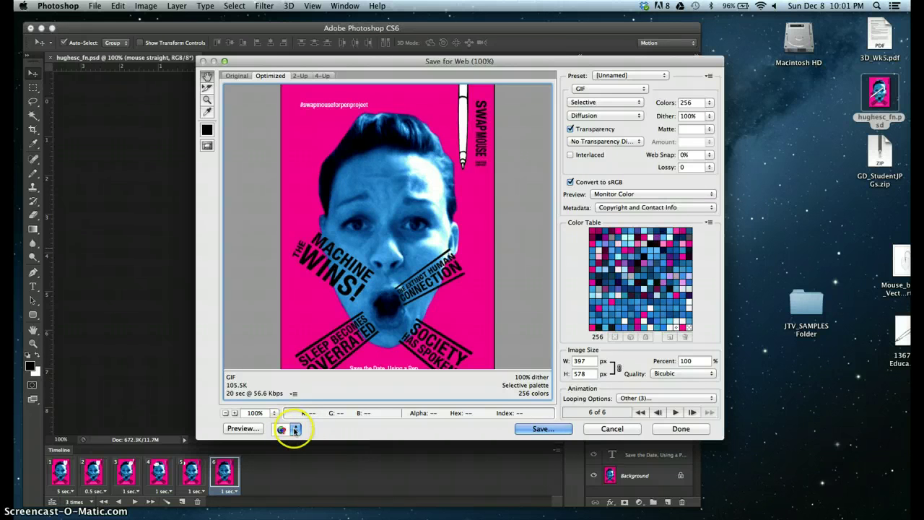
pyautogui.click(296, 431)
pyautogui.click(318, 452)
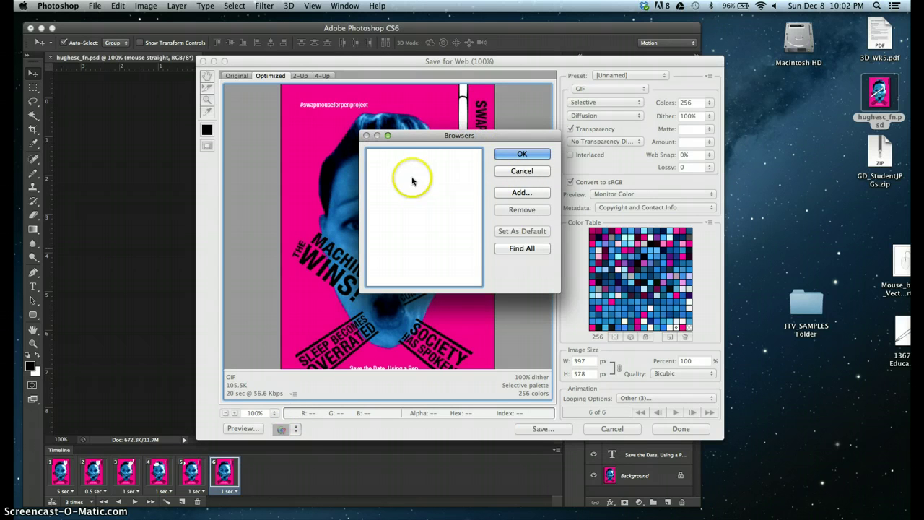
pyautogui.click(523, 171)
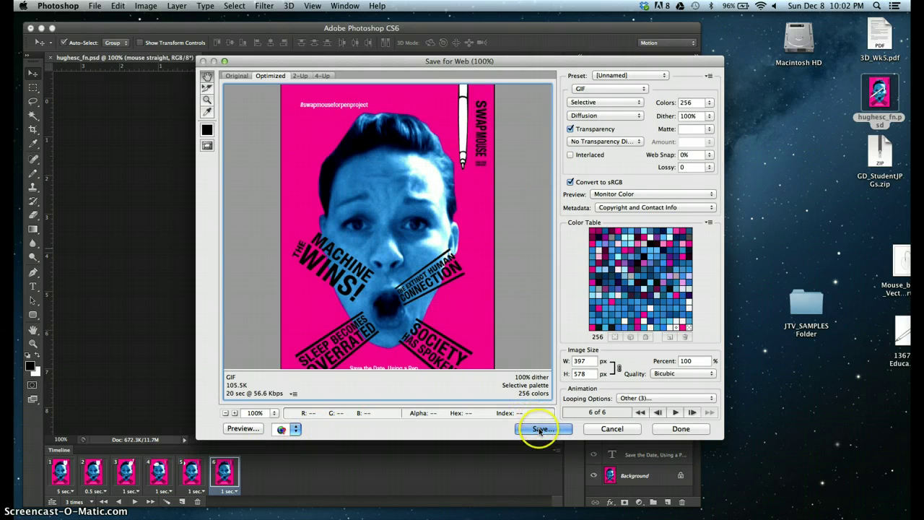
pyautogui.click(540, 431)
# - Set looping to Forever and save the GIF as hughesc_fn.gif on the Desktop
pyautogui.click(636, 399)
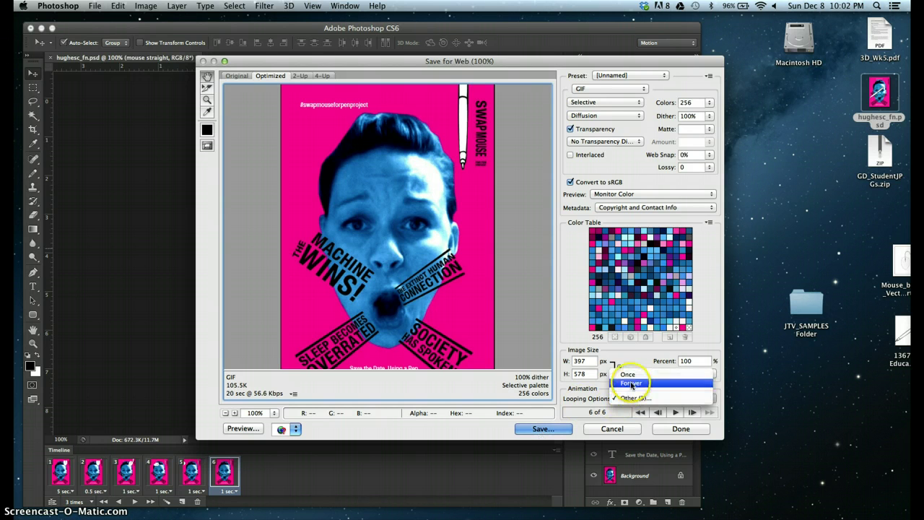
pyautogui.click(631, 383)
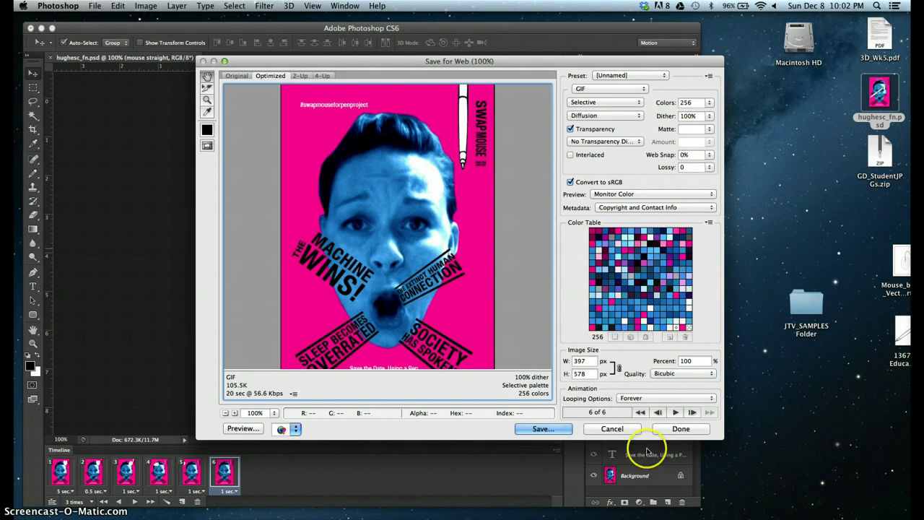
pyautogui.click(553, 429)
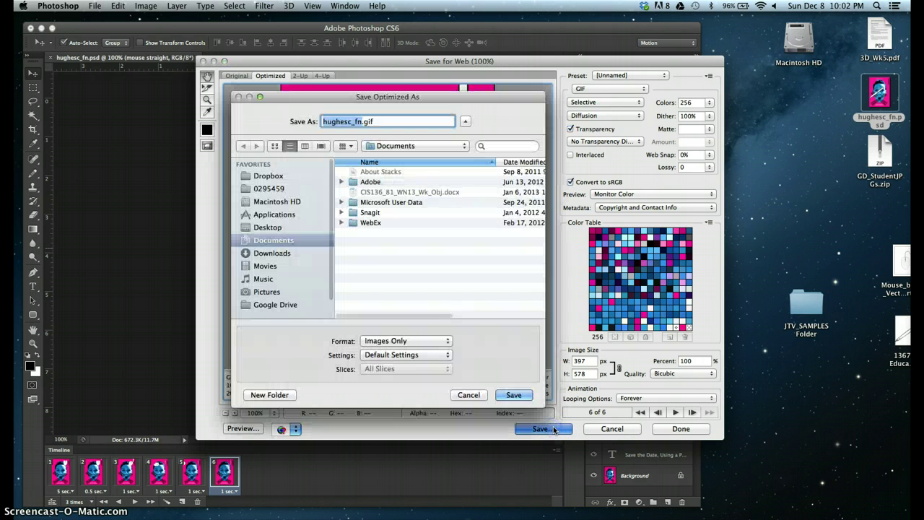
pyautogui.click(265, 227)
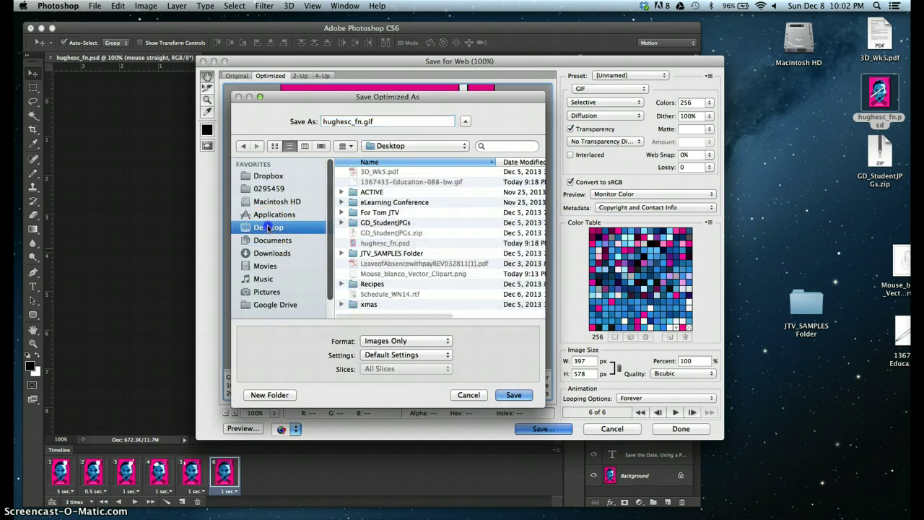
pyautogui.click(524, 398)
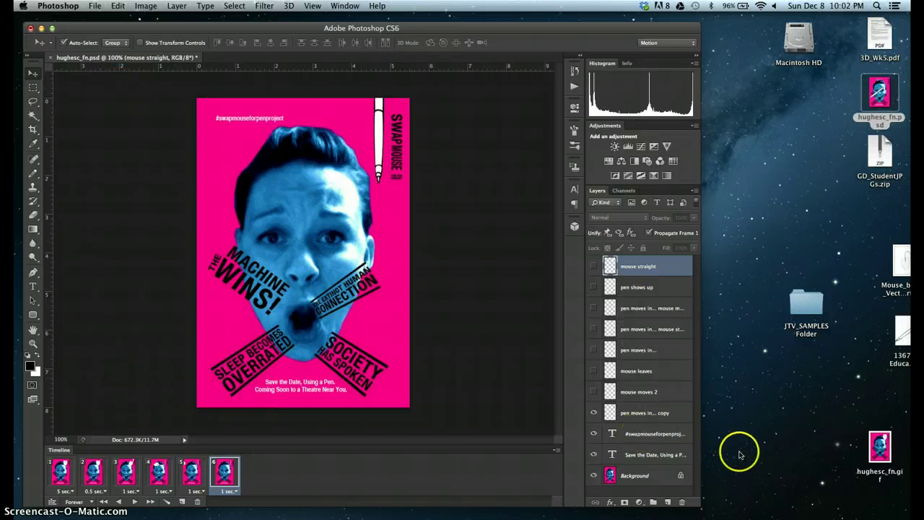
pyautogui.click(880, 445)
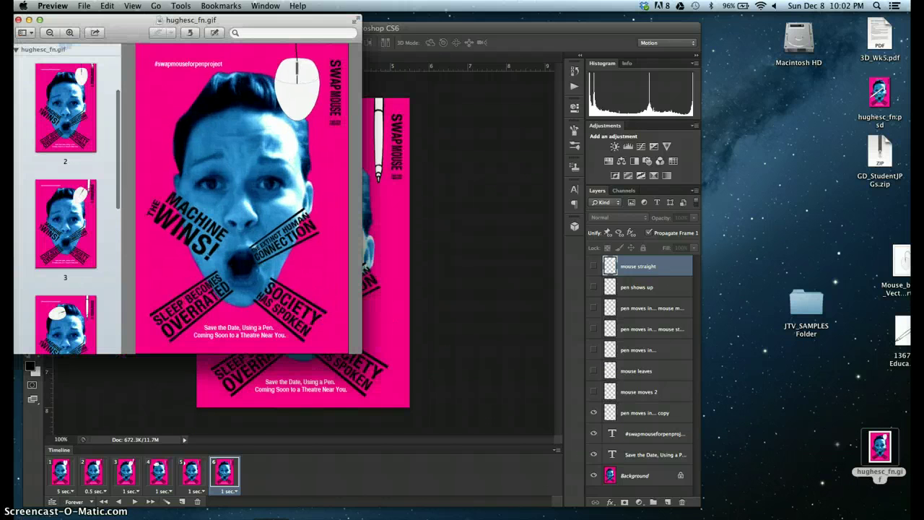
pyautogui.scroll(-5, 78, 132)
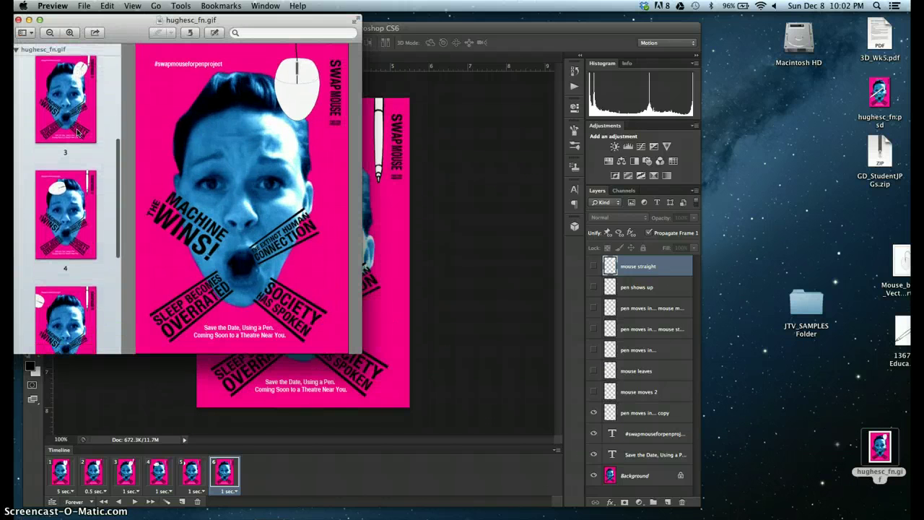
pyautogui.scroll(-5, 78, 133)
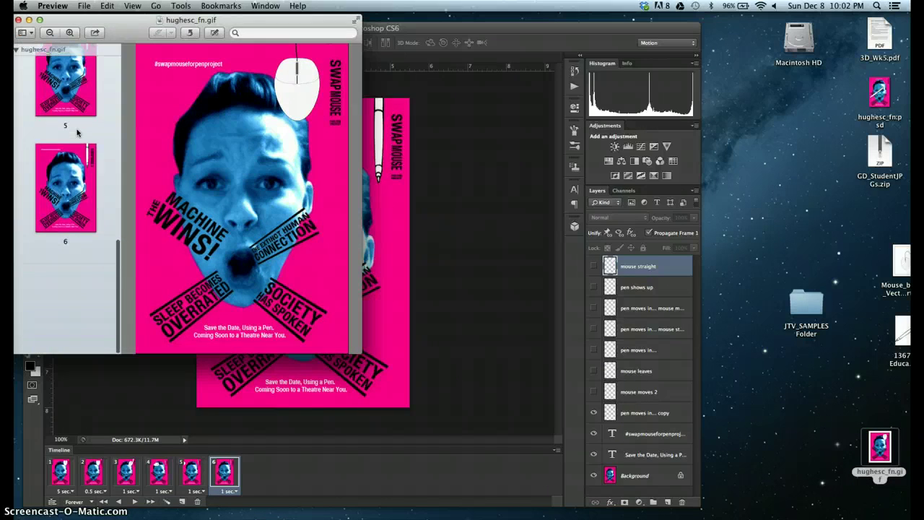
pyautogui.moveTo(11, 13)
pyautogui.mouseDown()
pyautogui.moveTo(17, 29)
pyautogui.moveTo(19, 19)
pyautogui.mouseUp()
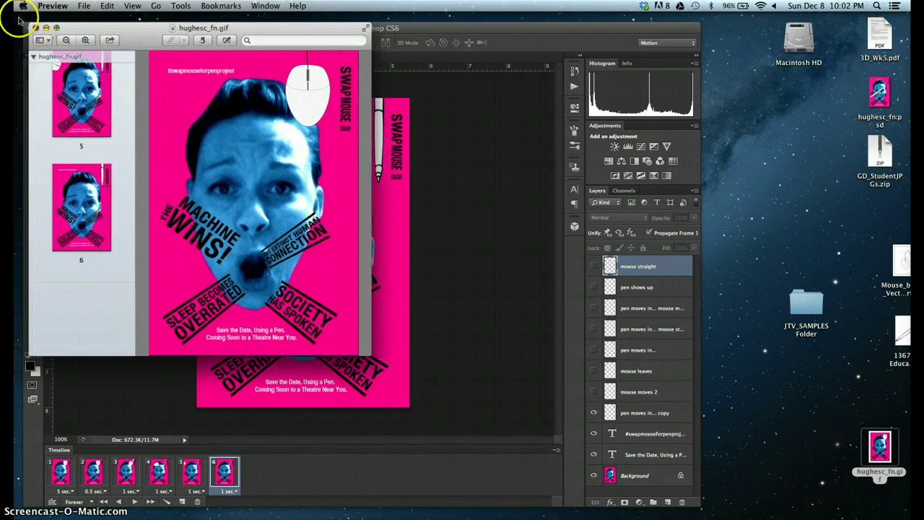
pyautogui.click(35, 28)
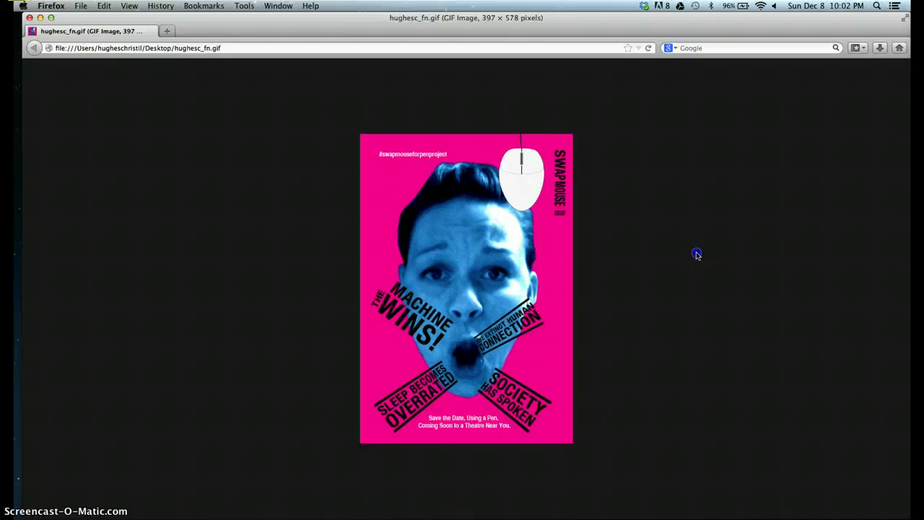
pyautogui.click(587, 254)
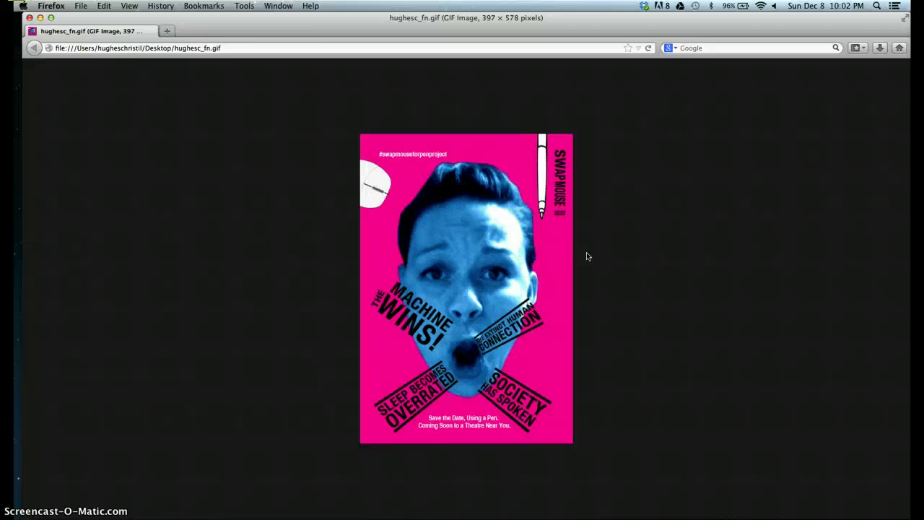
pyautogui.click(29, 17)
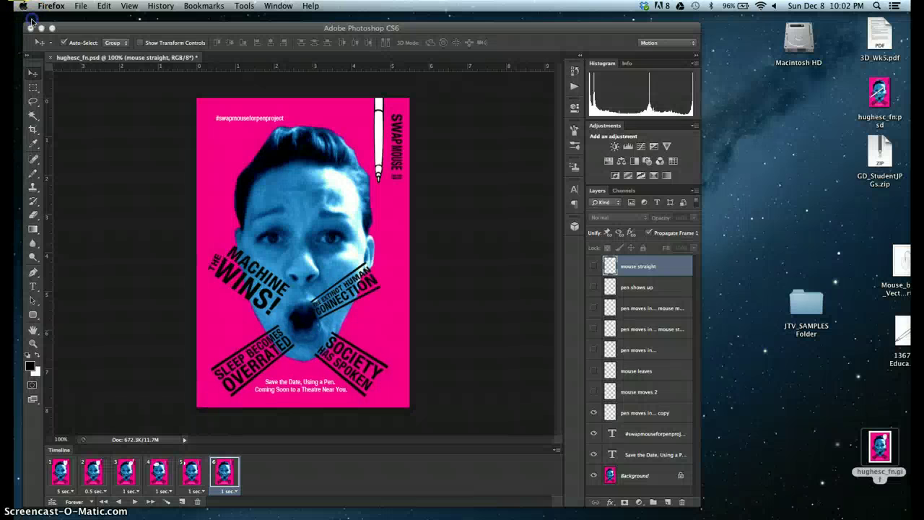